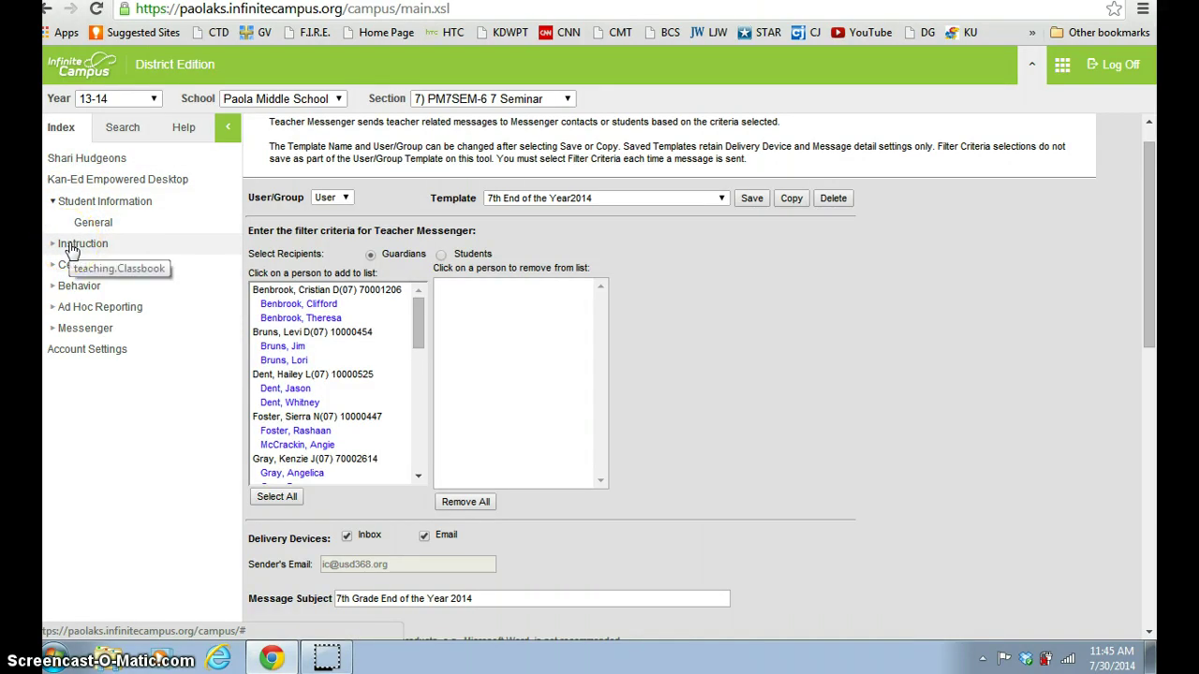
Step: Open the Teacher Messenger tool from the Instruction section for the 7 Seminar class
click(72, 248)
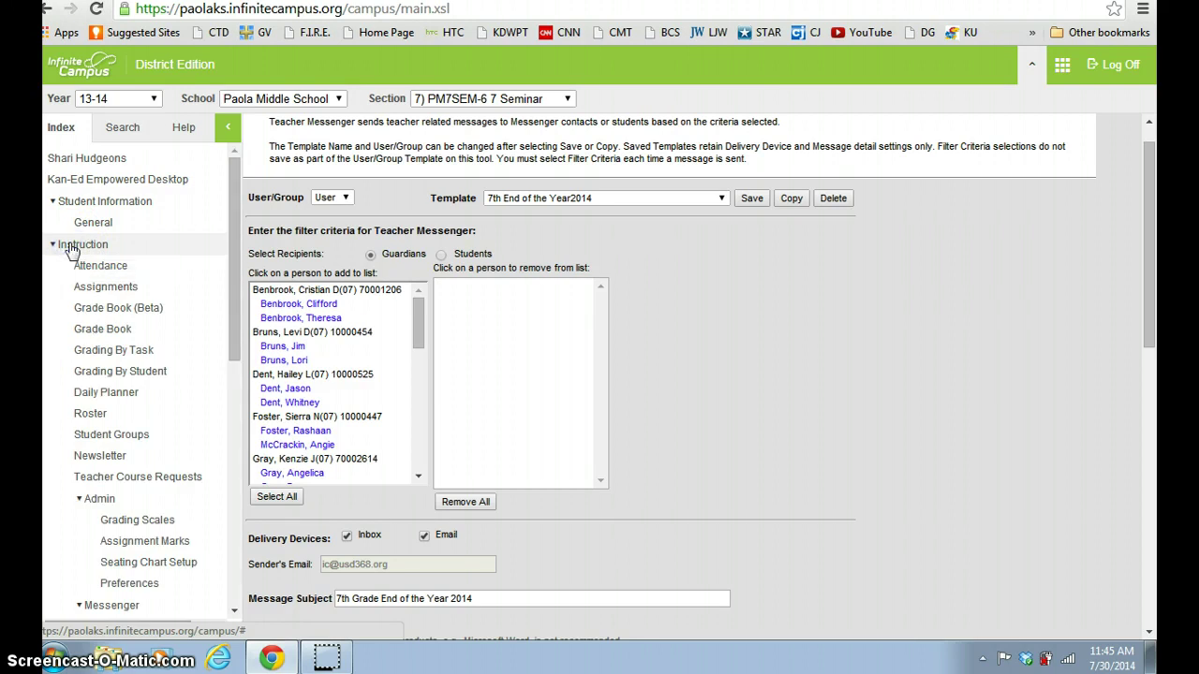
click(235, 613)
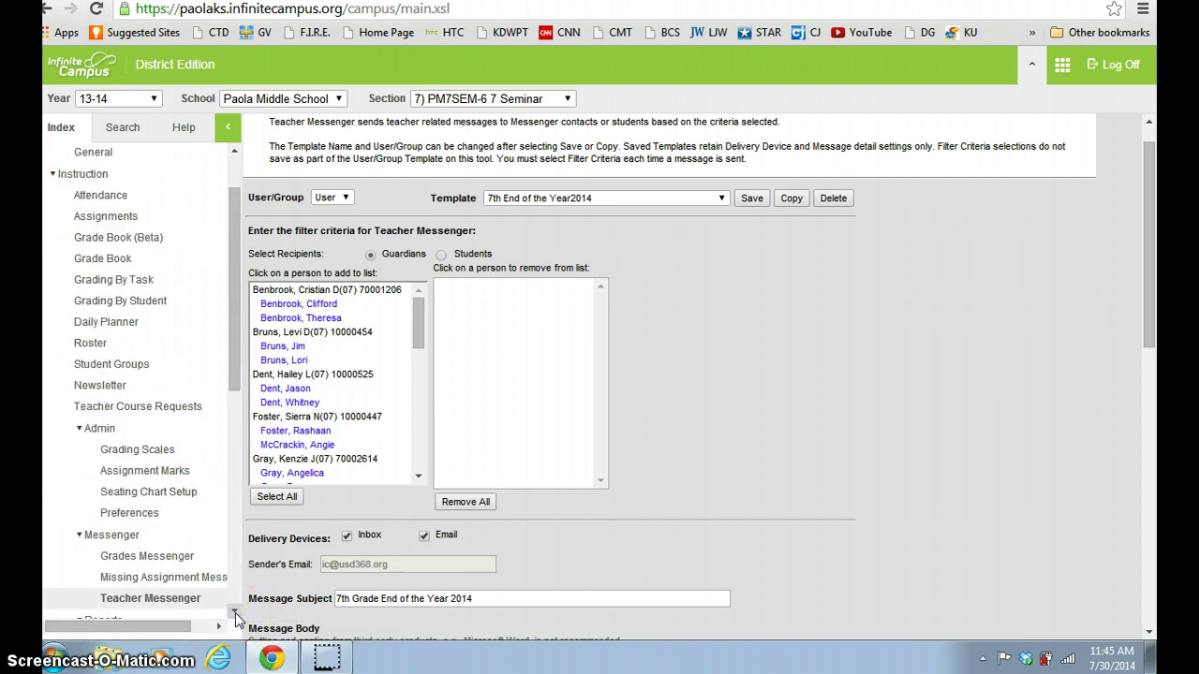
click(136, 604)
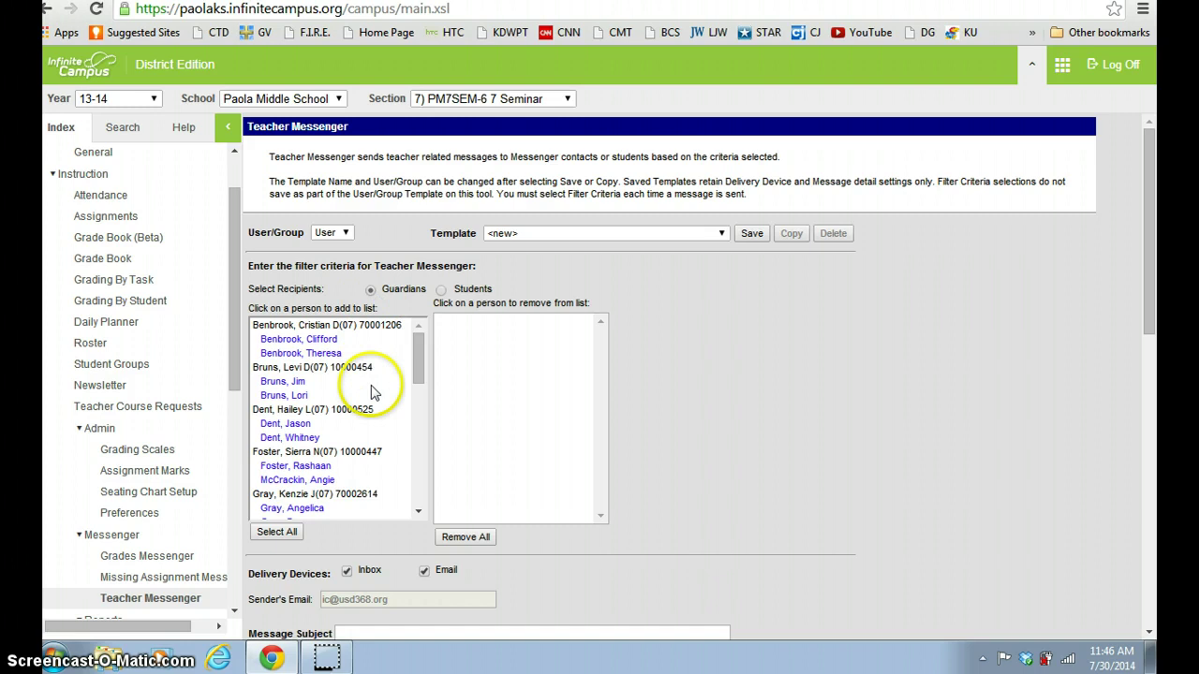
Step: Add all listed guardians as message recipients and remove the fifth, sixth and seventh entries from the recipient list
click(286, 536)
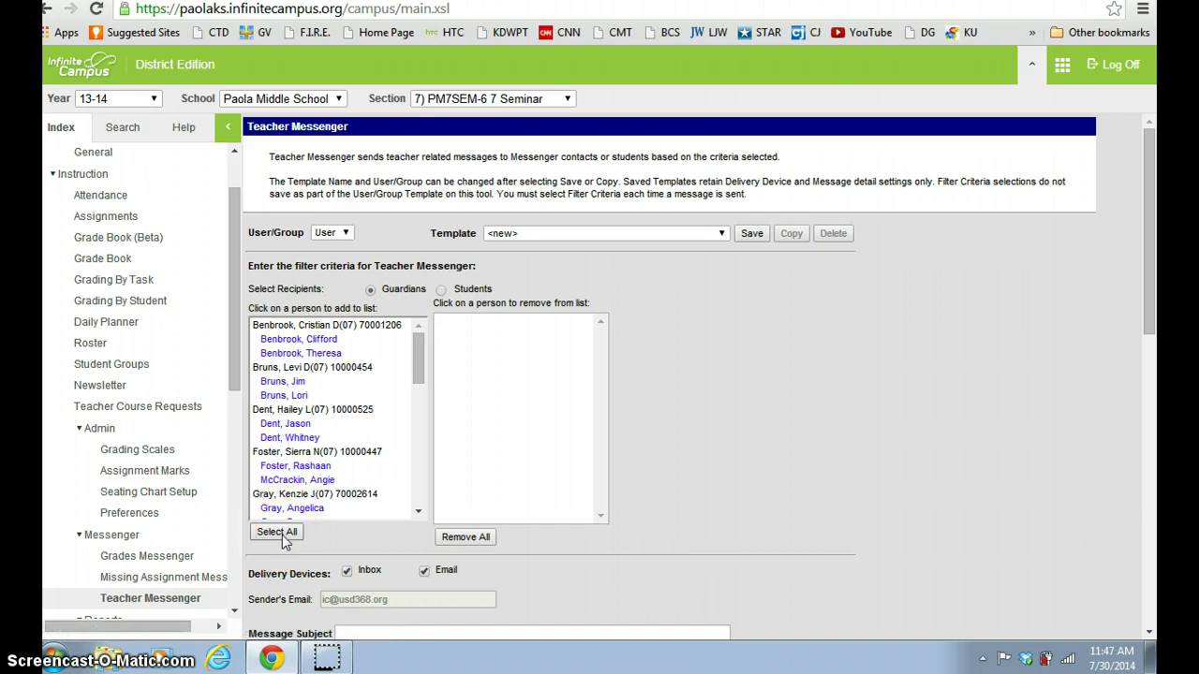
click(286, 540)
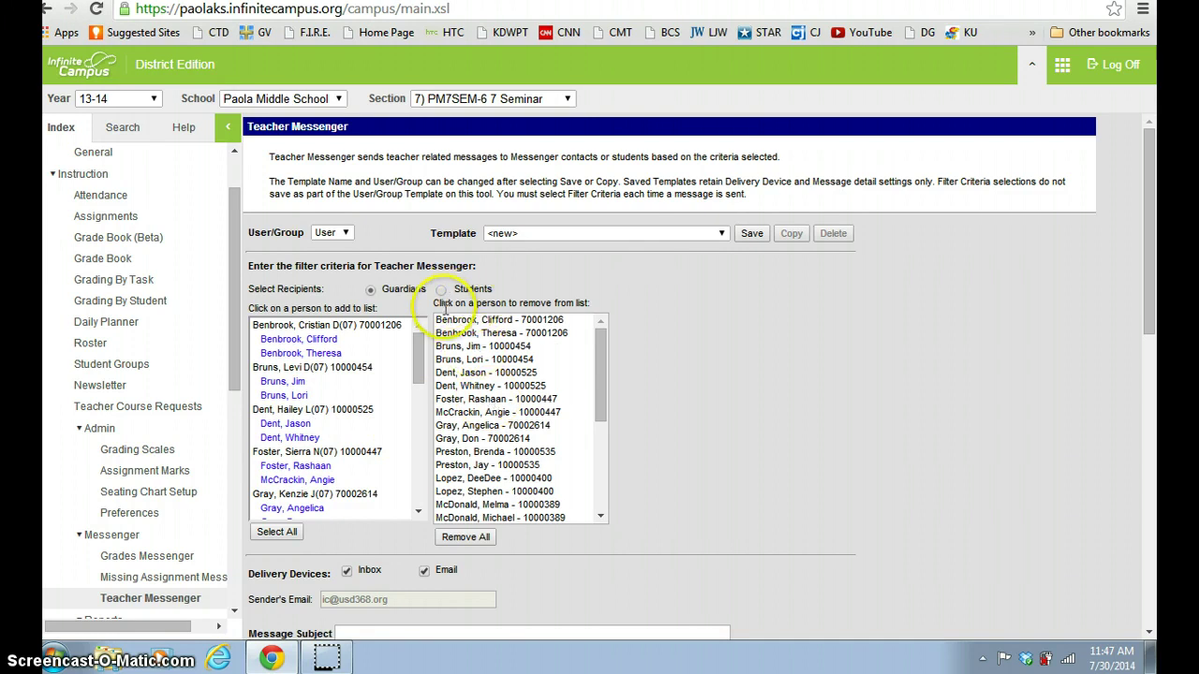
click(472, 373)
click(471, 374)
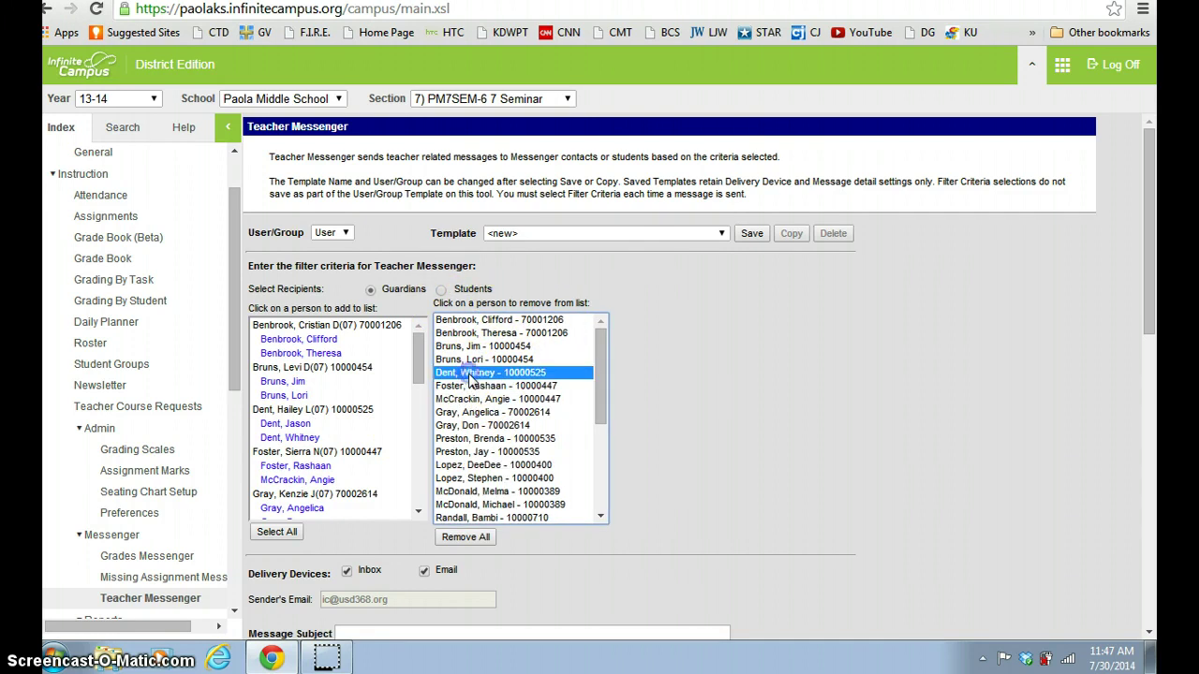
click(471, 375)
click(471, 375)
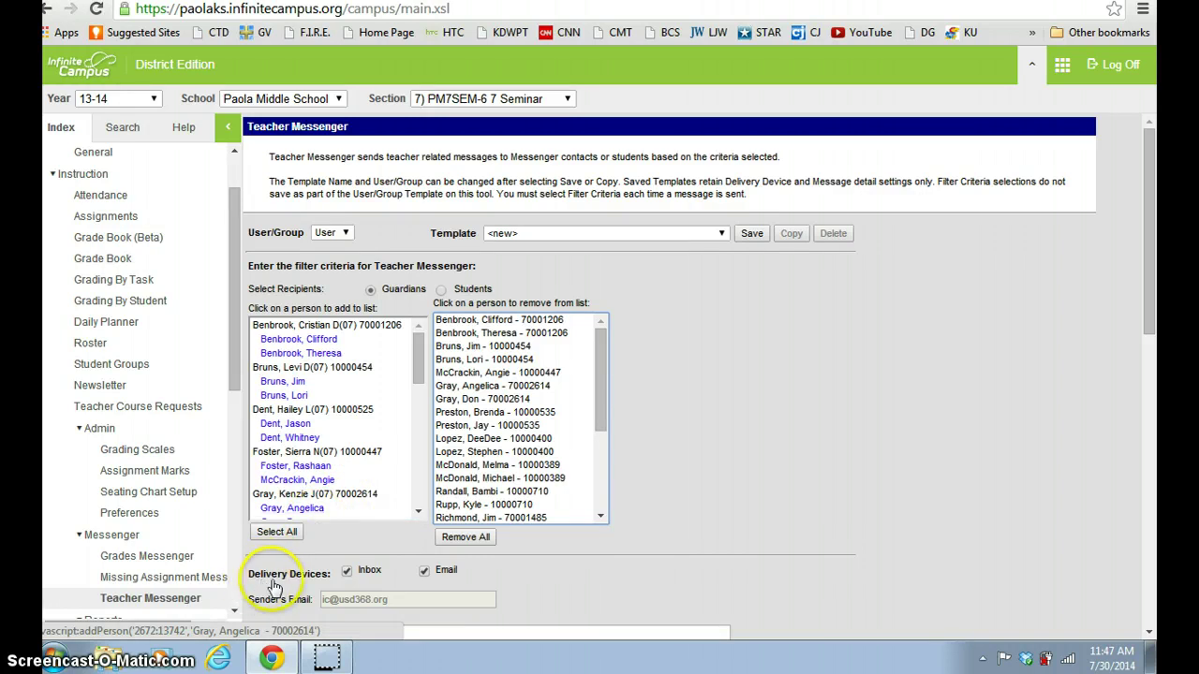
Step: Examine the delivery devices, message subject and message body fields of the new message
click(1150, 635)
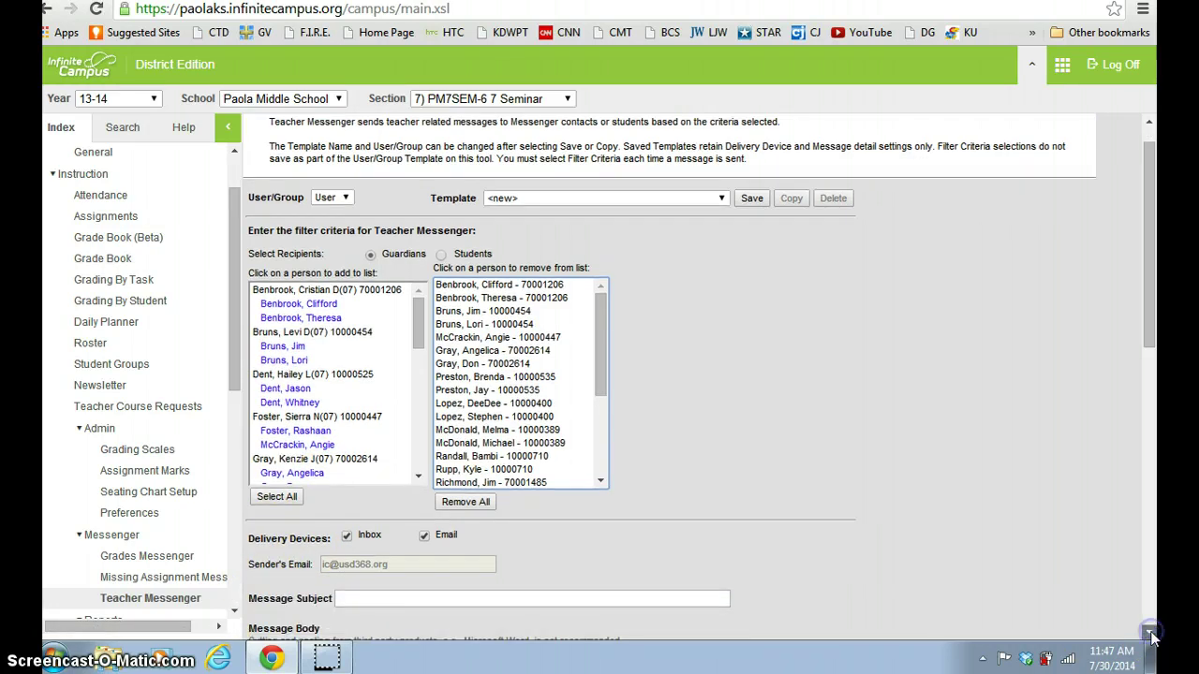
click(1151, 635)
click(1151, 635)
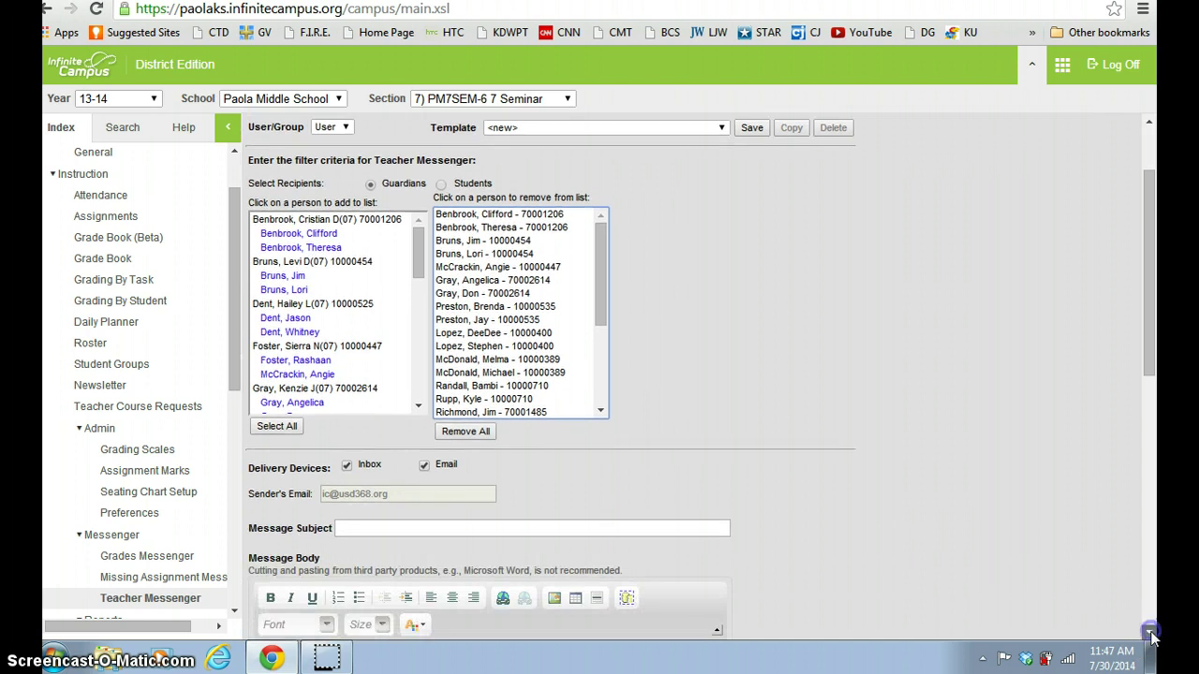
click(1150, 635)
scroll(806, 445, down, 1)
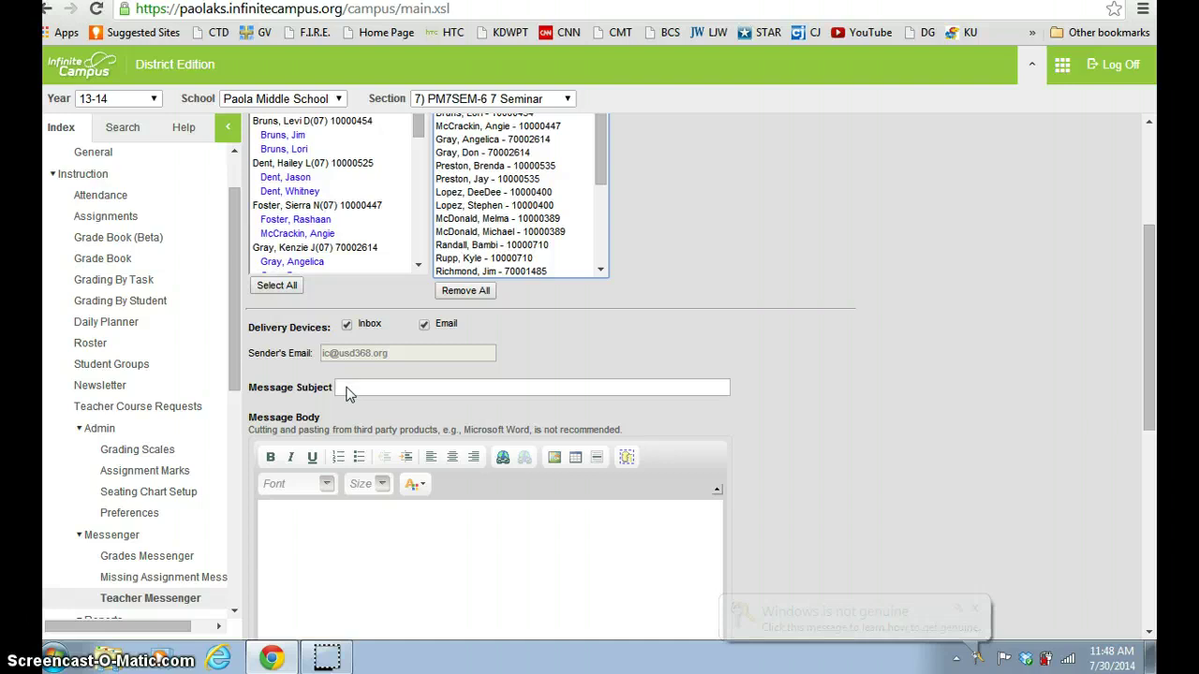
click(836, 287)
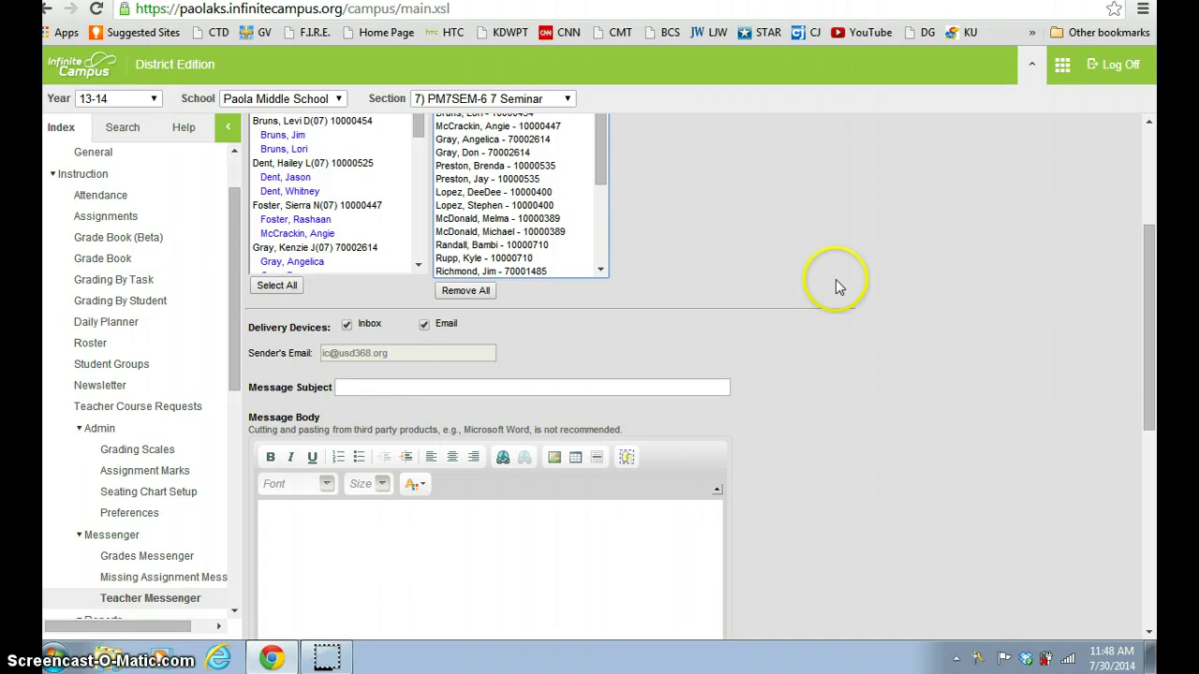
click(1151, 122)
click(1151, 123)
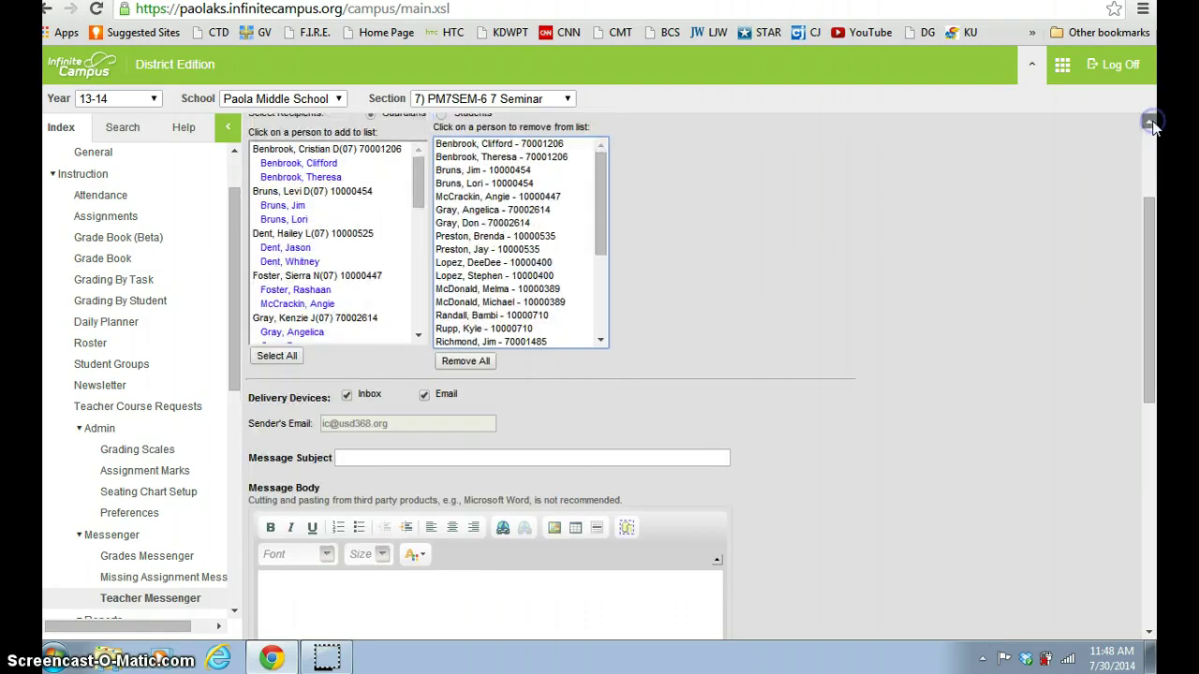
click(1151, 123)
click(1151, 122)
click(1151, 122)
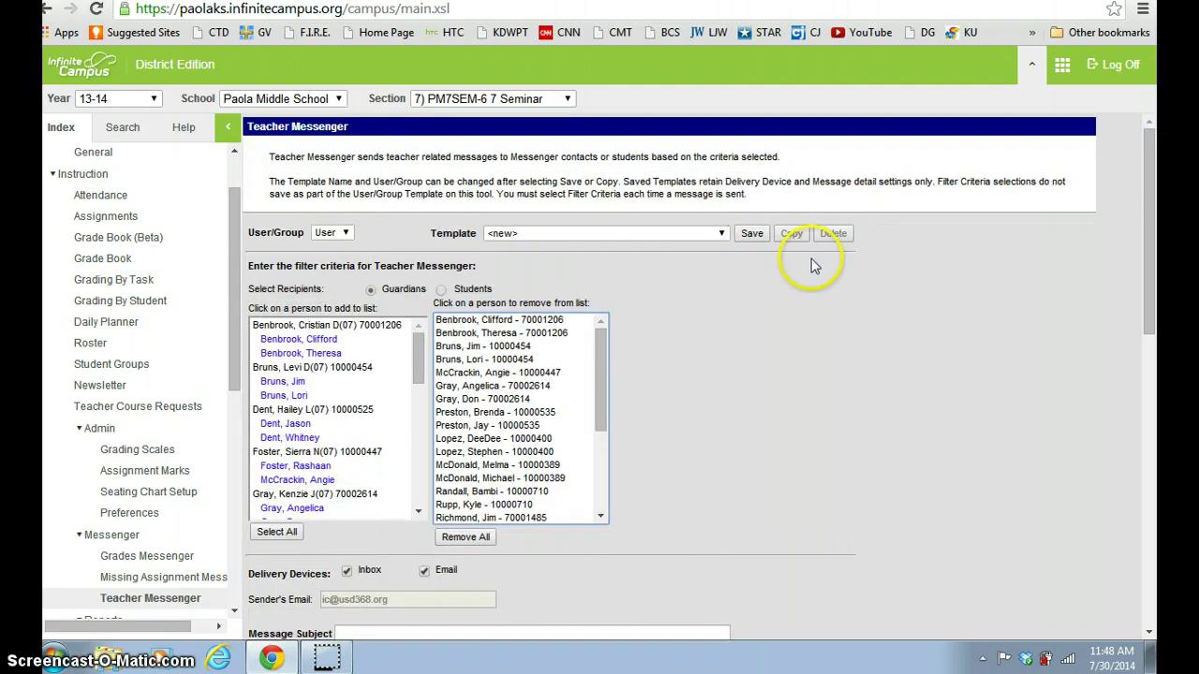
Step: Load the template 7th End of the Year2014 and add all listed guardians as recipients
click(723, 235)
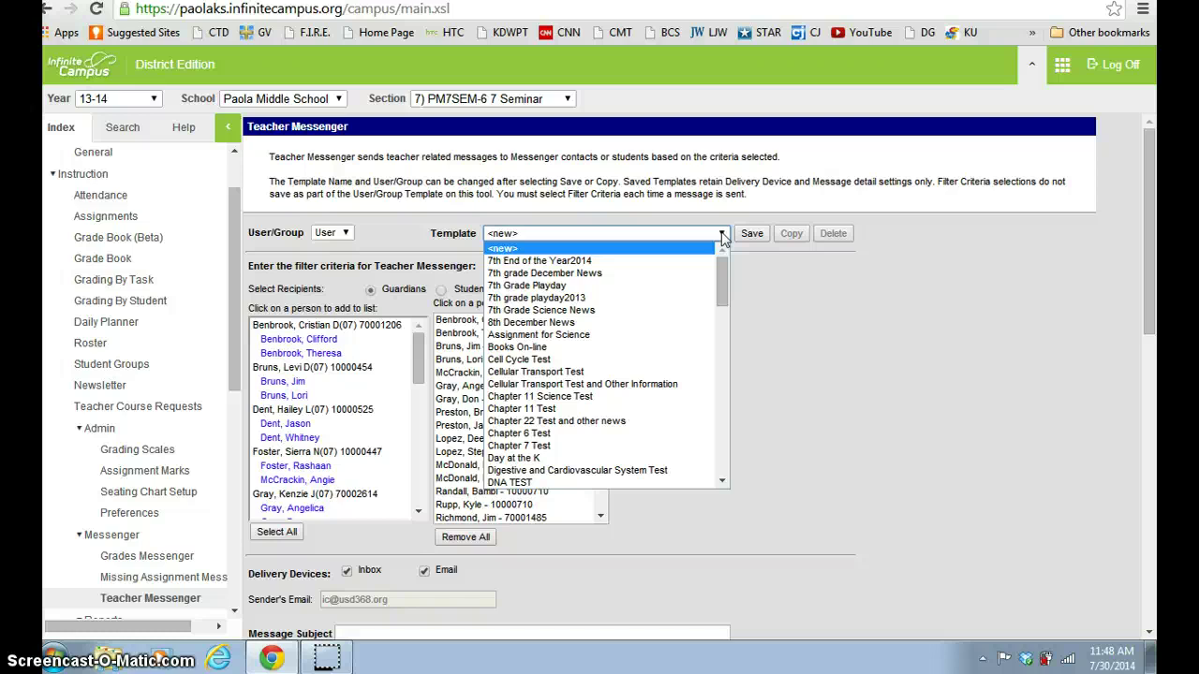
click(581, 261)
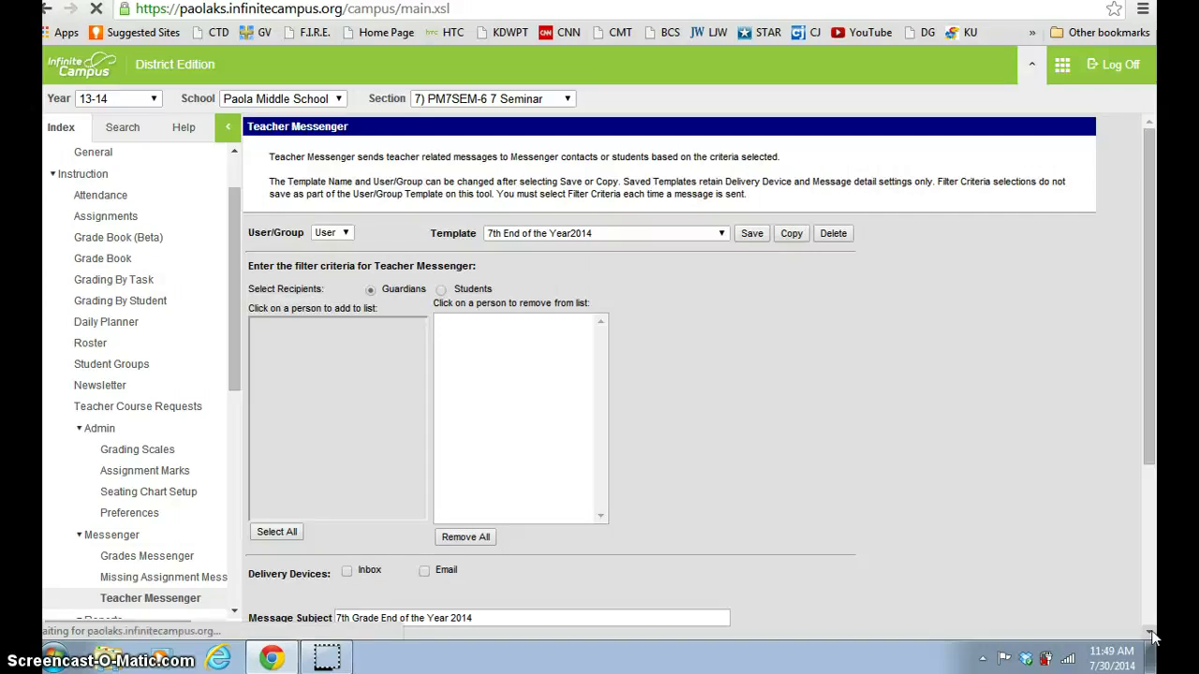
click(1151, 634)
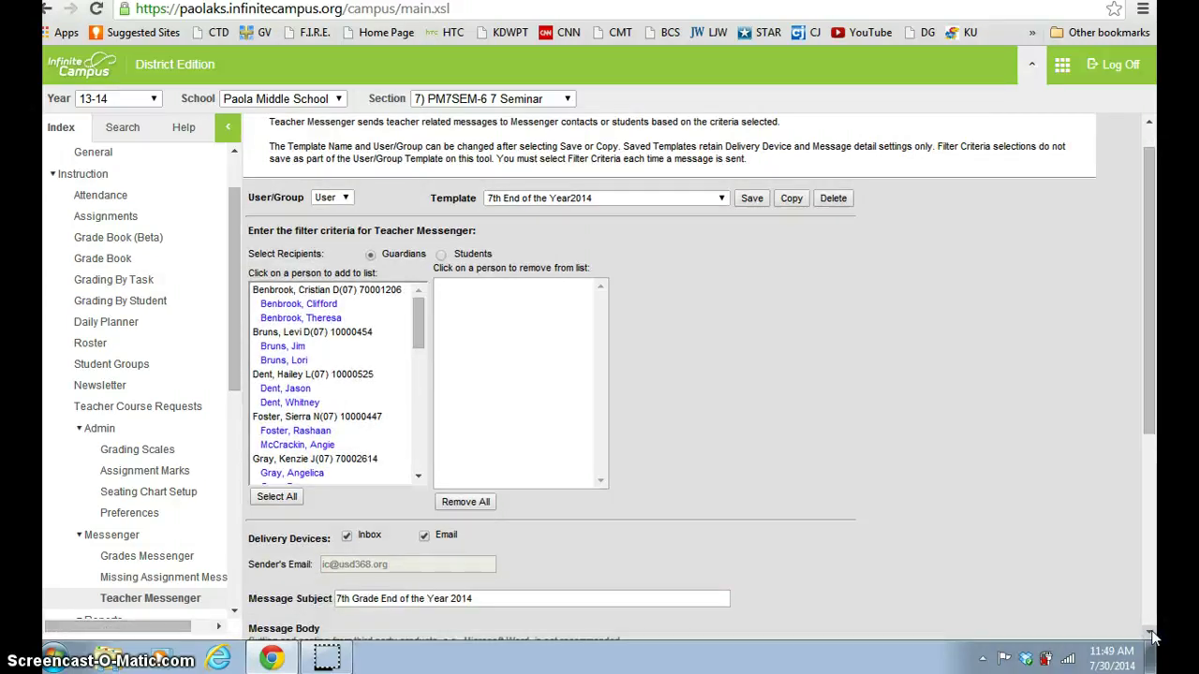
click(1151, 634)
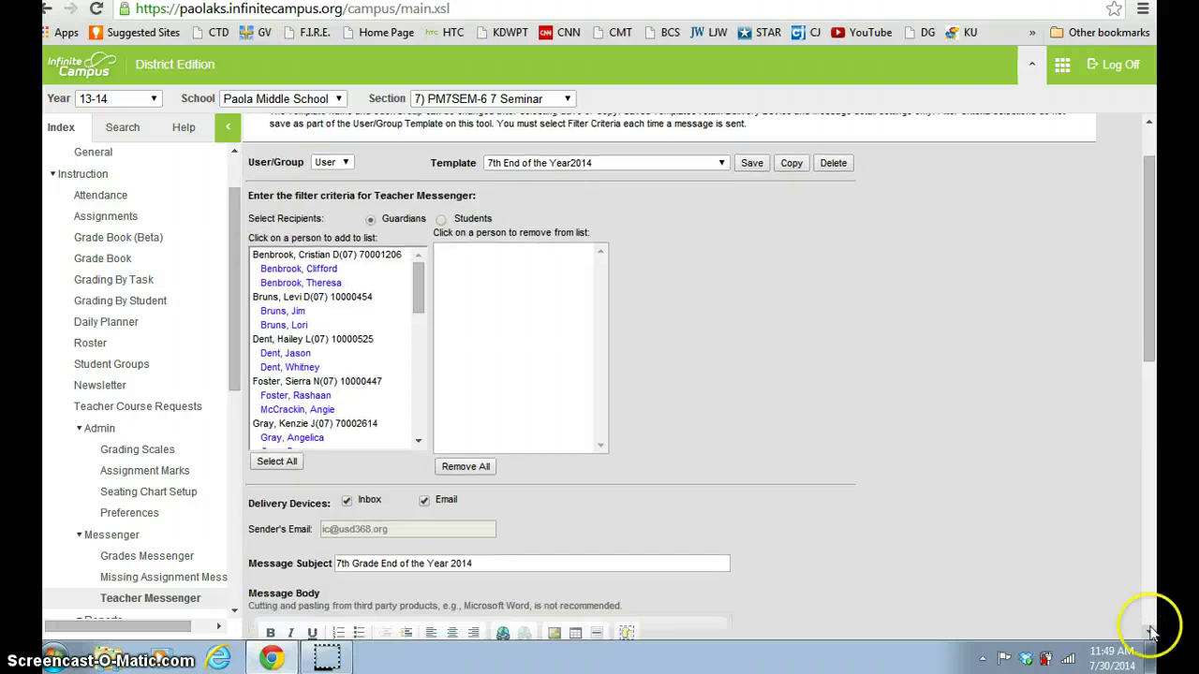
click(277, 462)
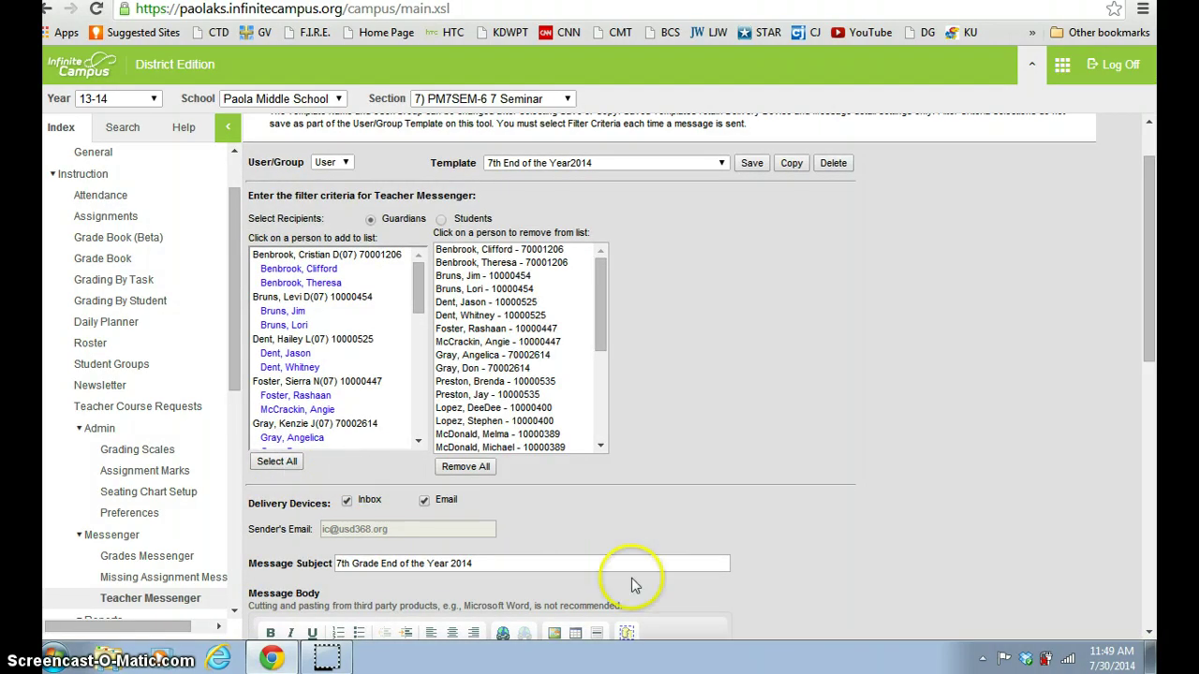
Step: Review the loaded template's delivery devices, subject and body, plus the attachment, delivery date and send time options
click(1151, 634)
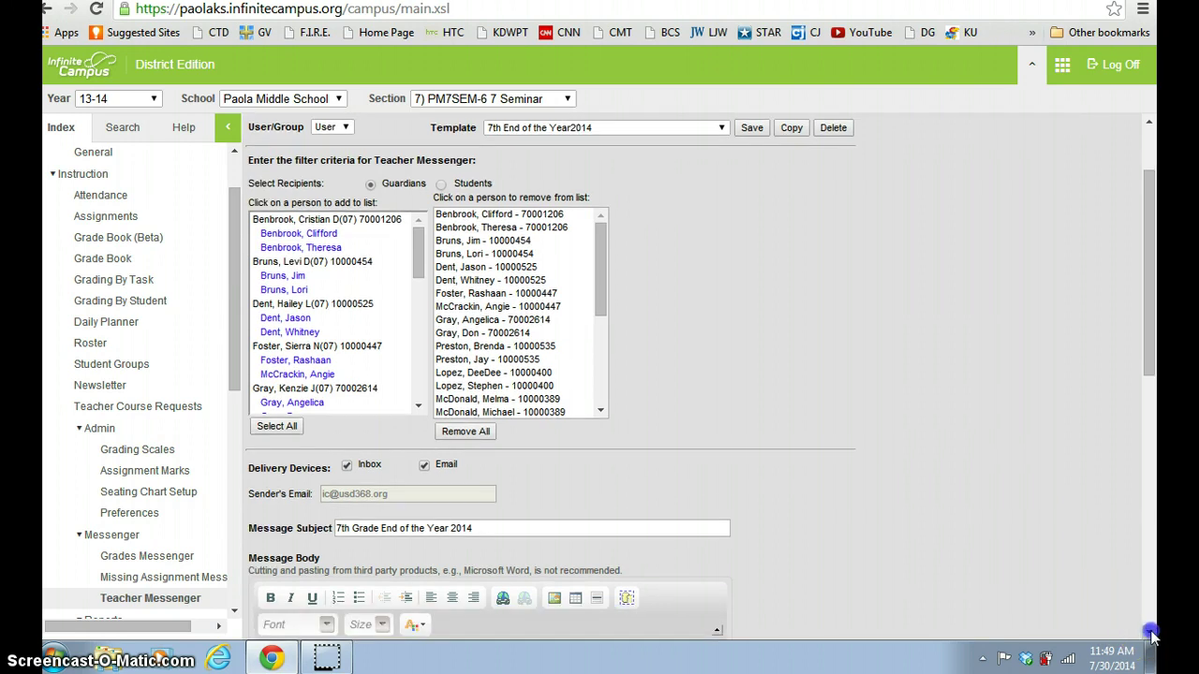
click(1151, 634)
click(1151, 635)
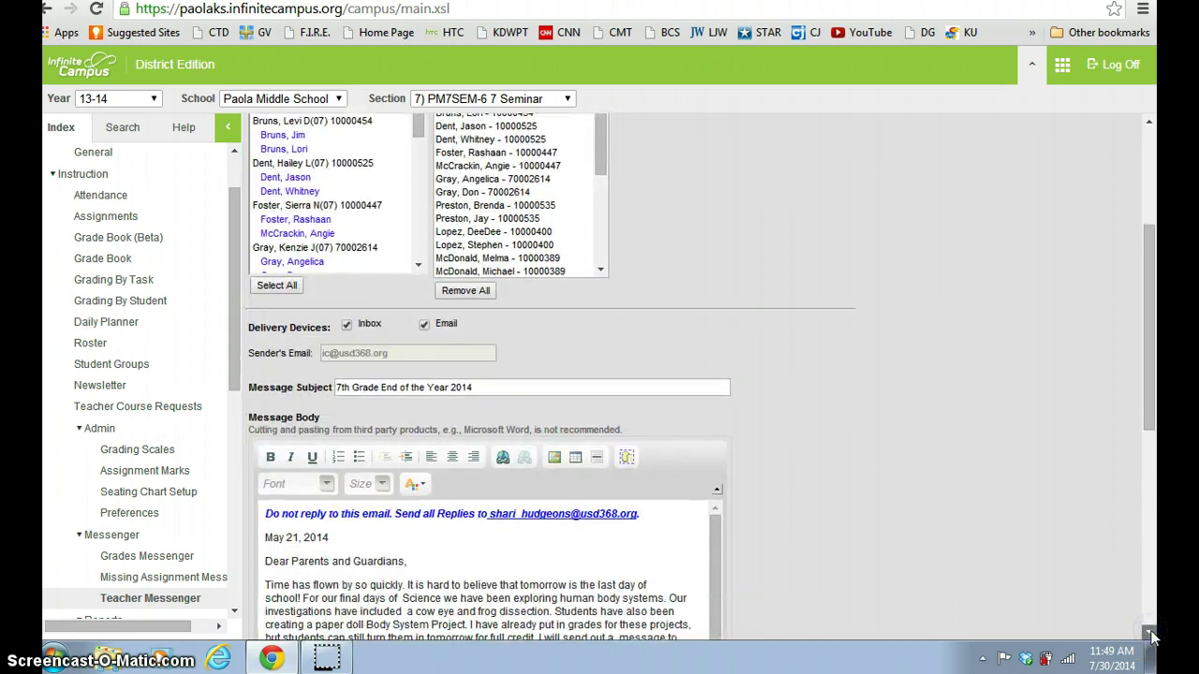
click(1151, 634)
click(1151, 634)
click(1152, 634)
click(1151, 634)
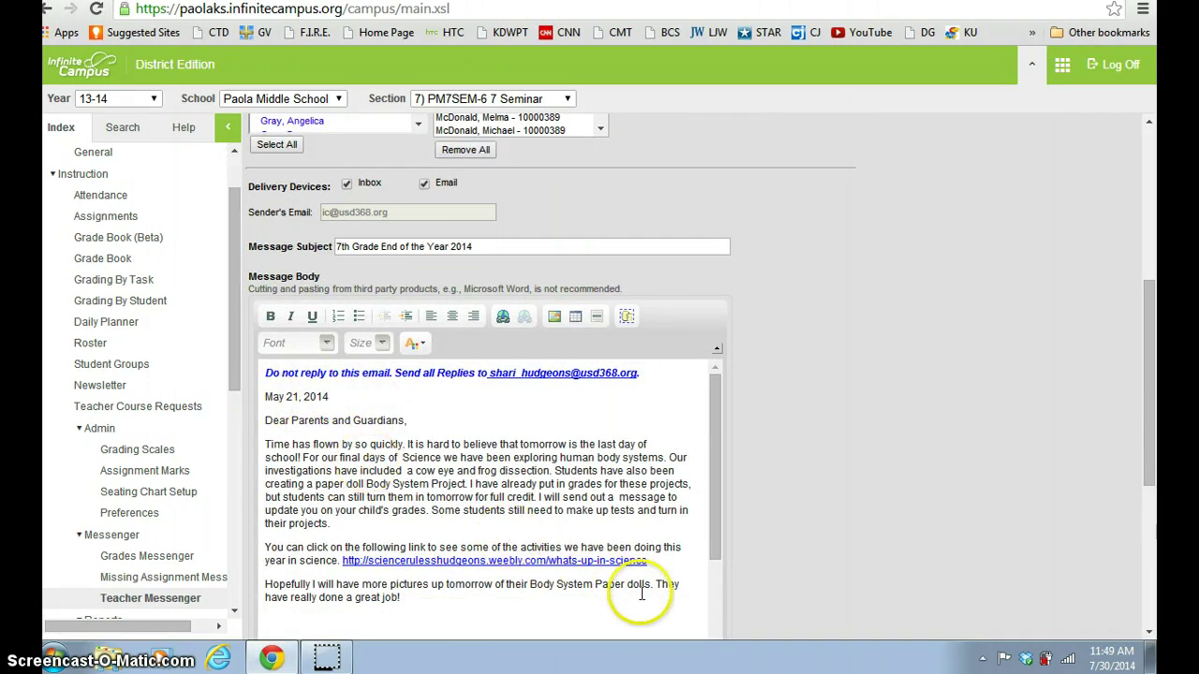
click(1150, 635)
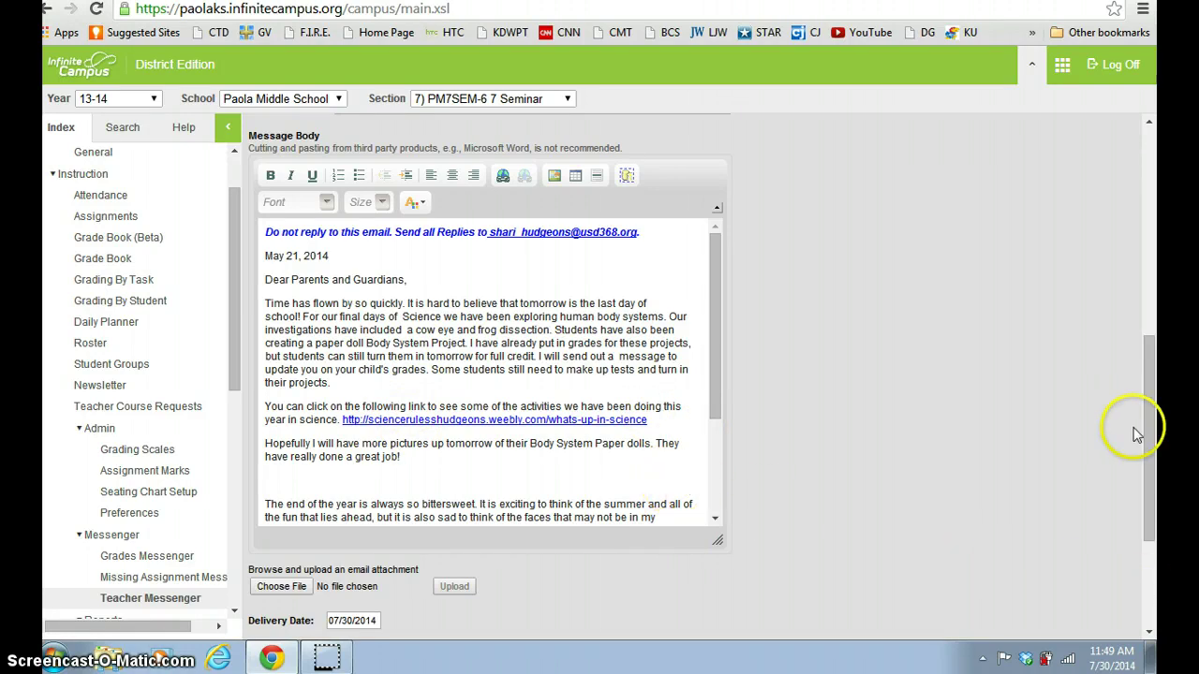
drag(1151, 396, 1157, 272)
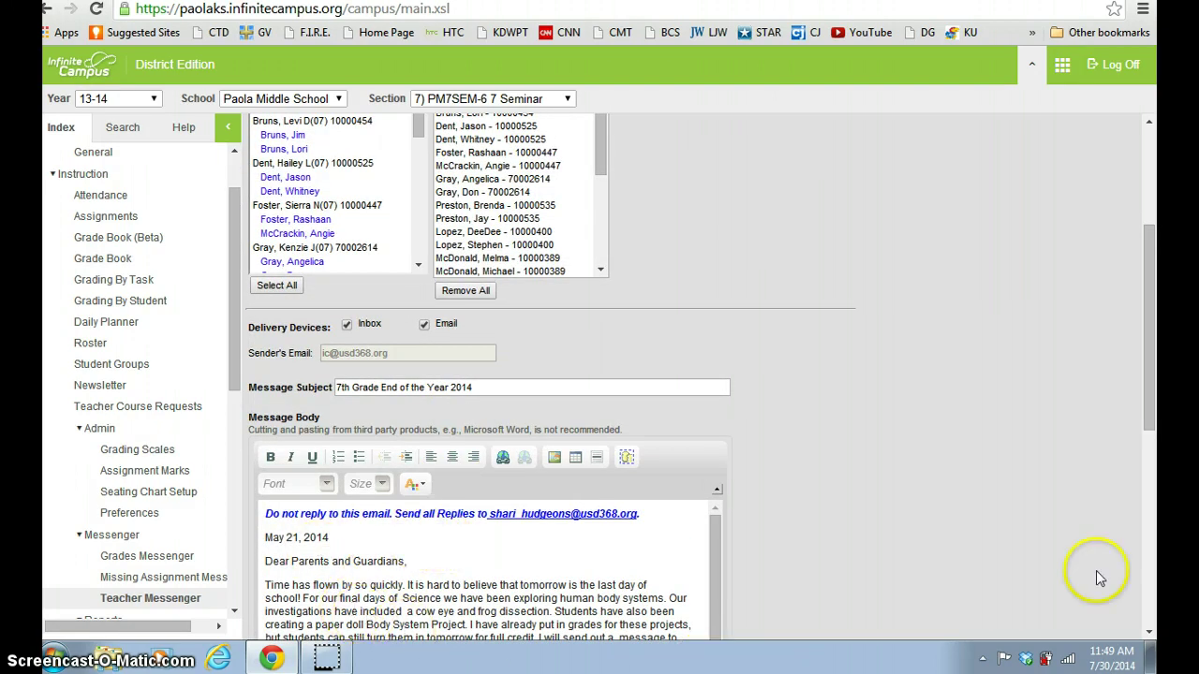
click(1152, 634)
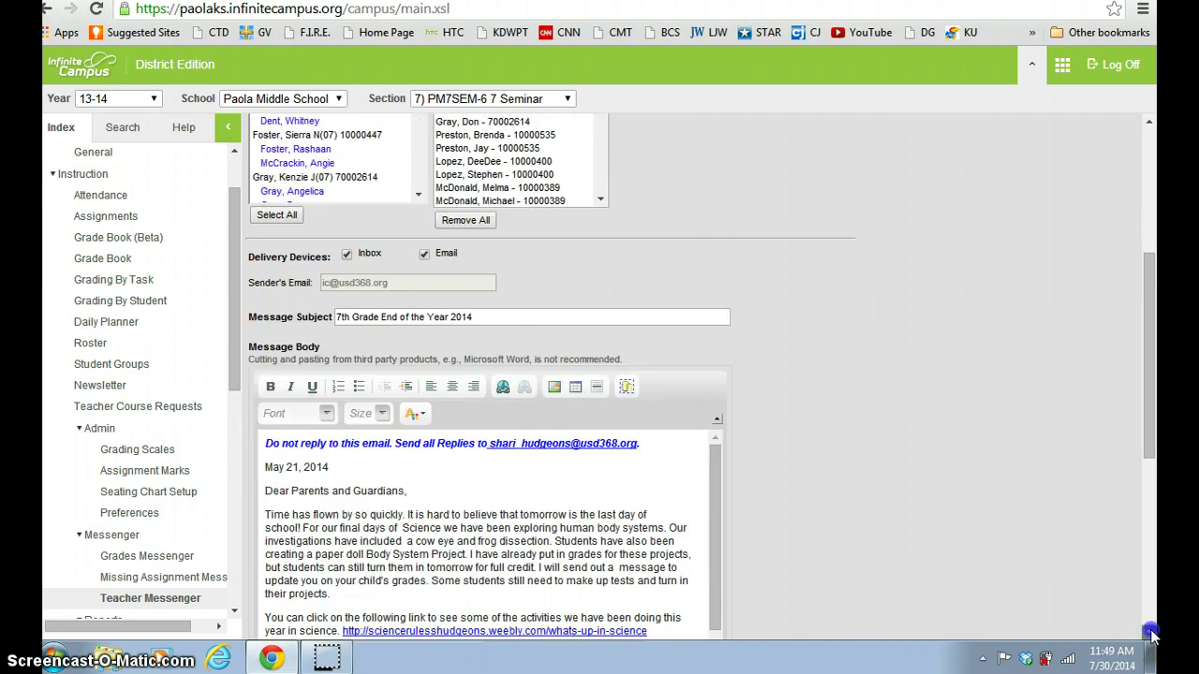
click(1151, 634)
click(1152, 634)
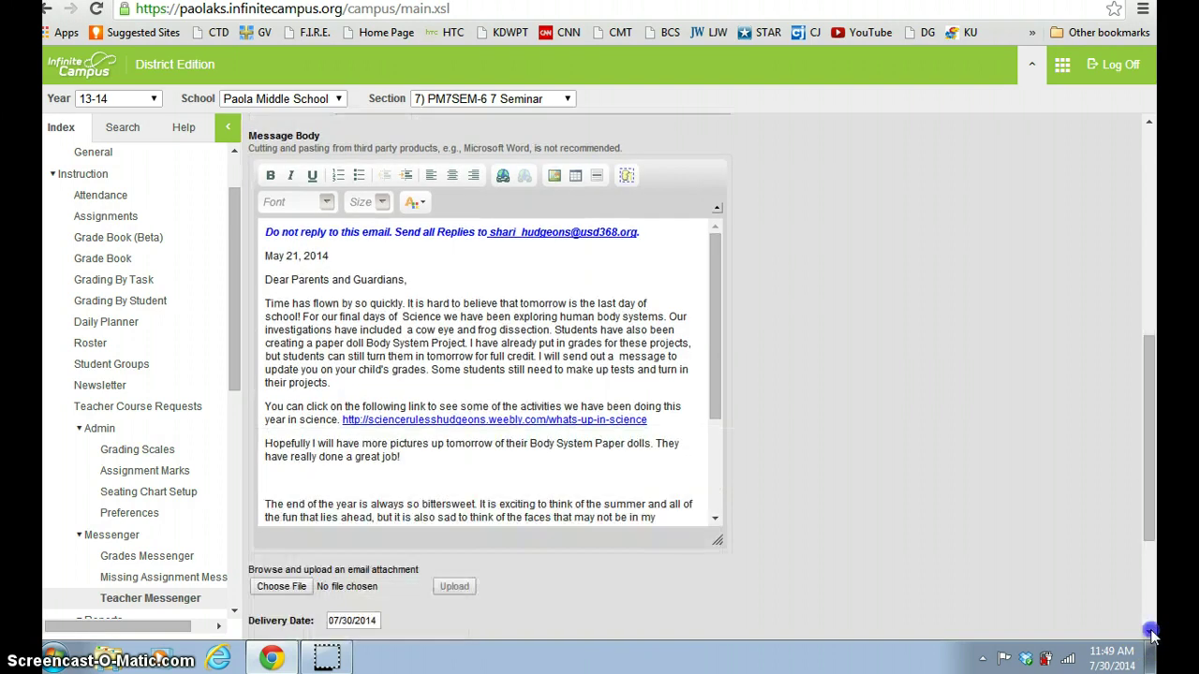
click(1152, 634)
click(1151, 634)
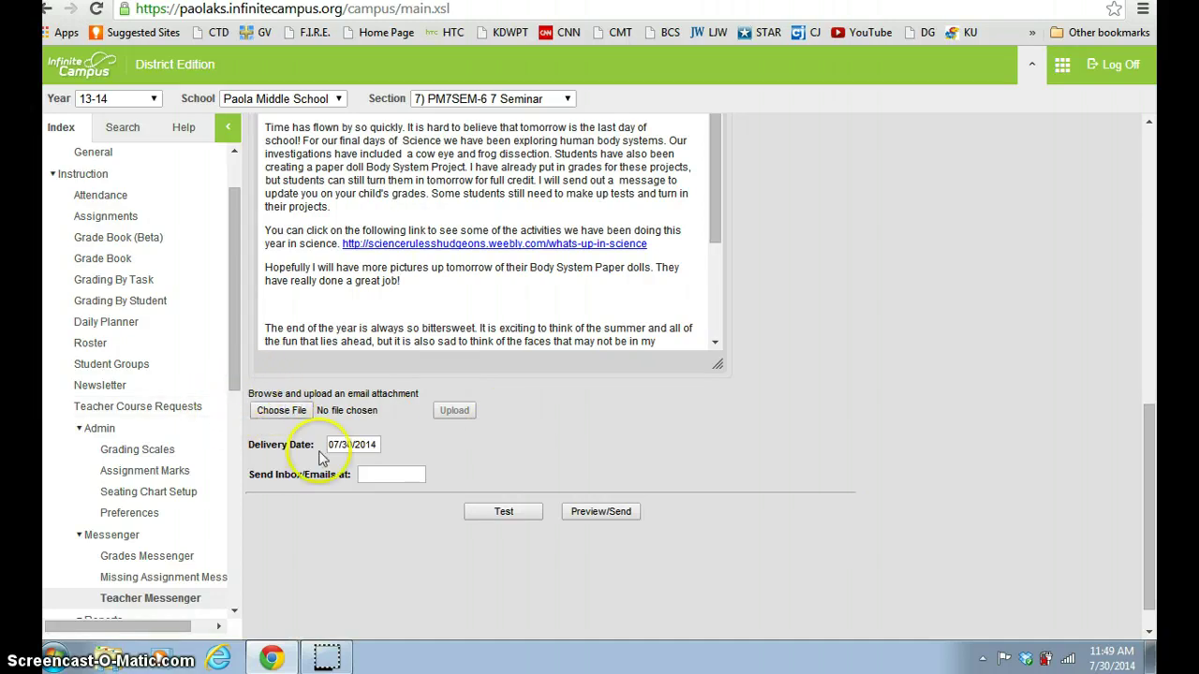
mouse_move(403, 458)
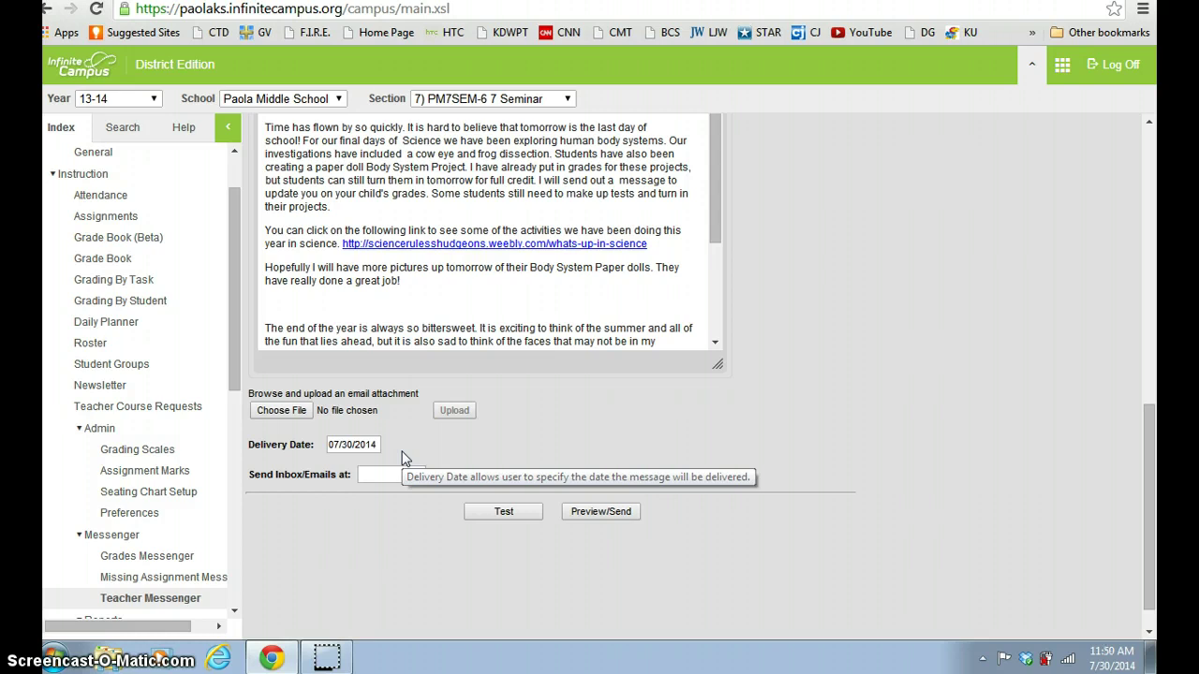
click(281, 412)
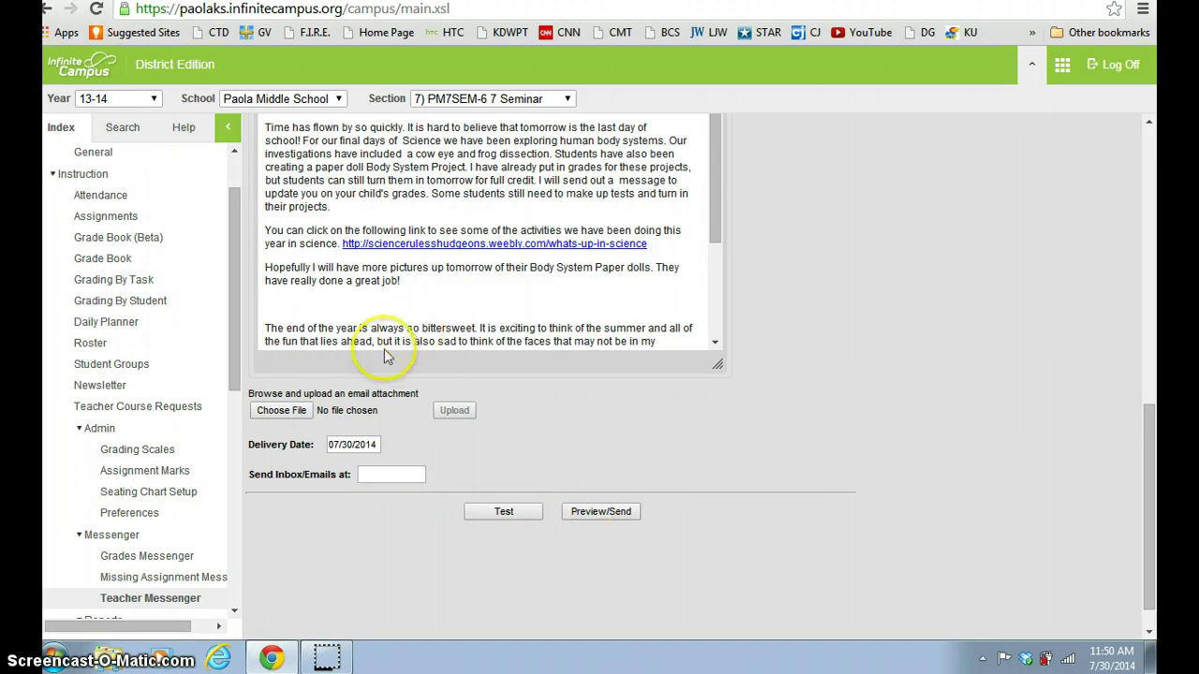
Step: Preview the message, review its recipients and view the message as the first listed recipient will receive it
click(616, 517)
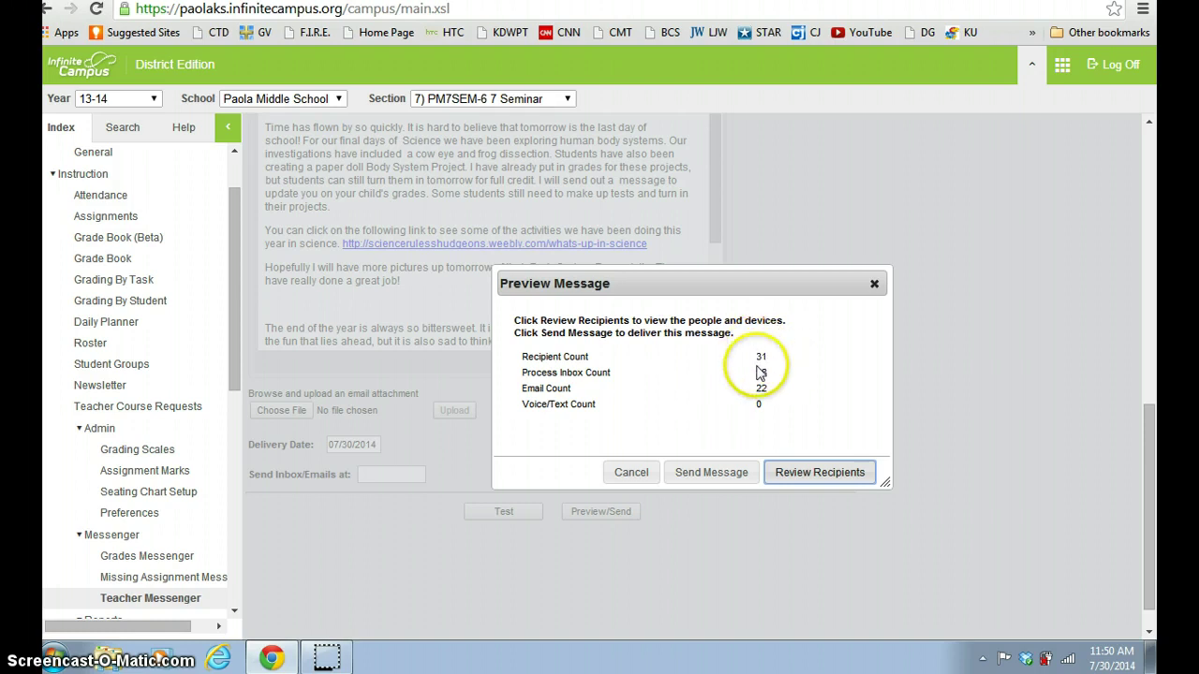
click(805, 479)
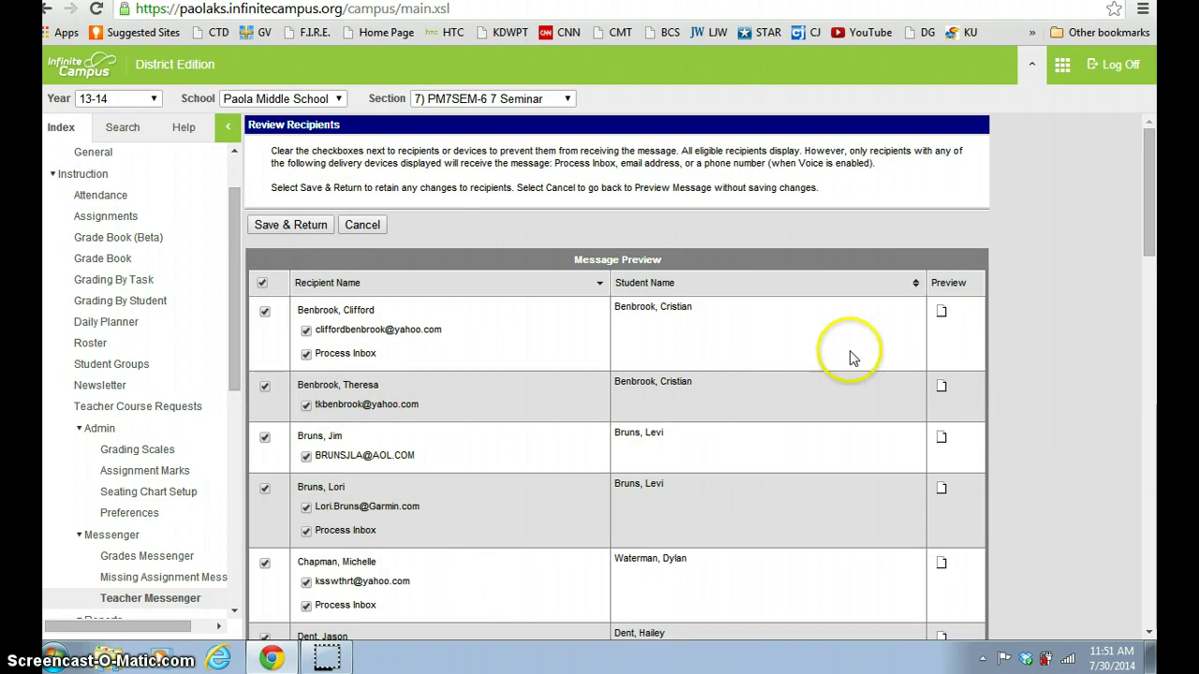
click(943, 315)
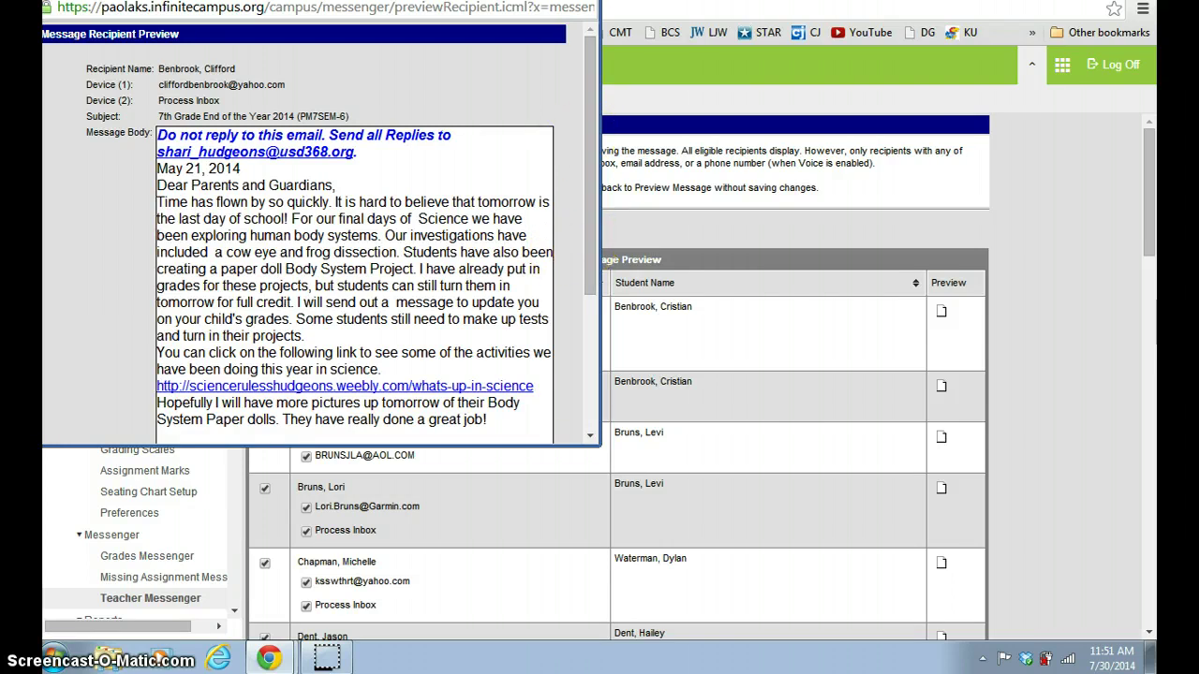
click(643, 140)
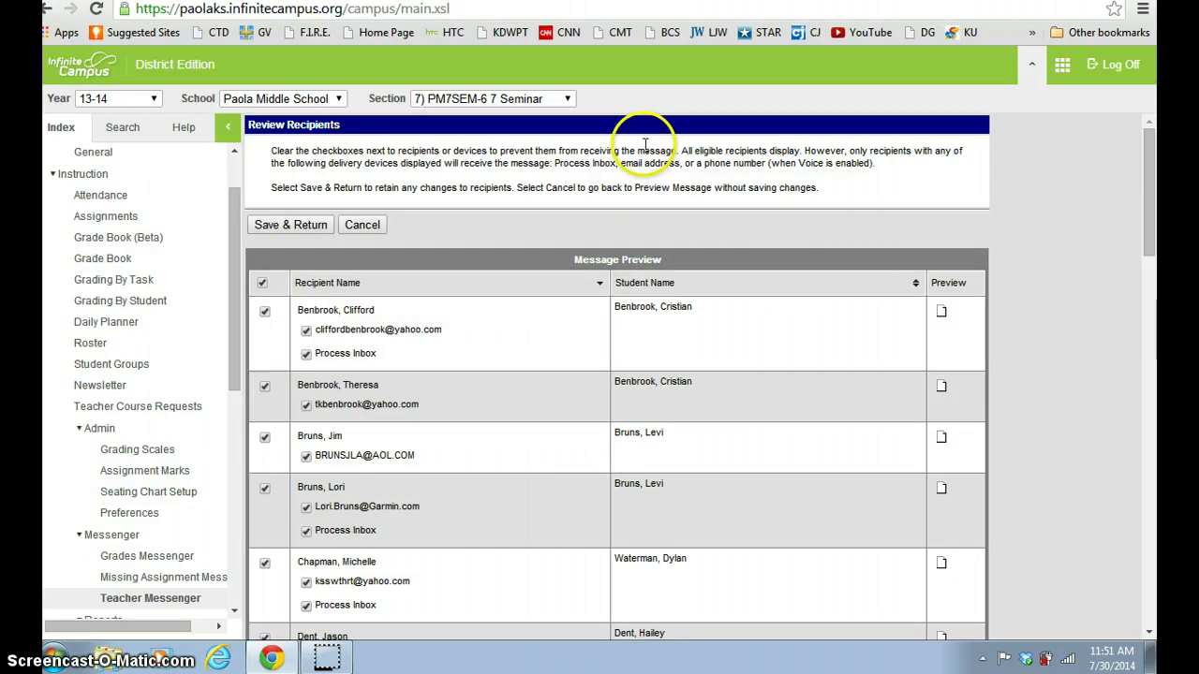
Step: Save the recipient review and close the message preview without sending
click(313, 231)
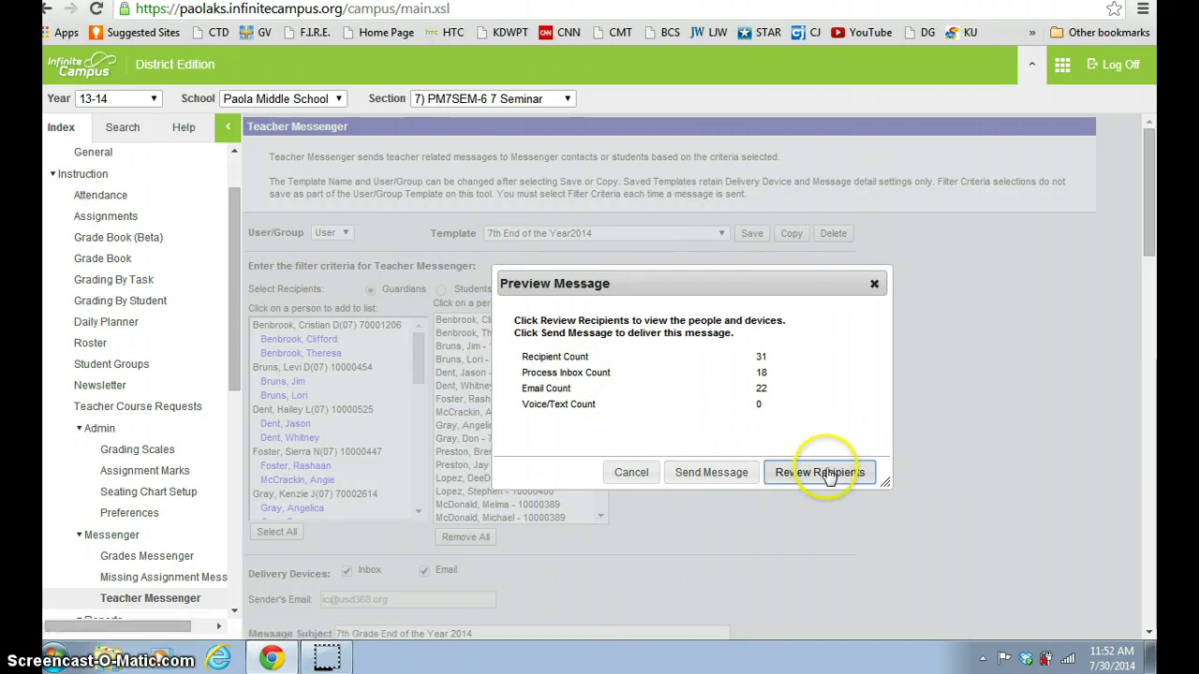
click(874, 286)
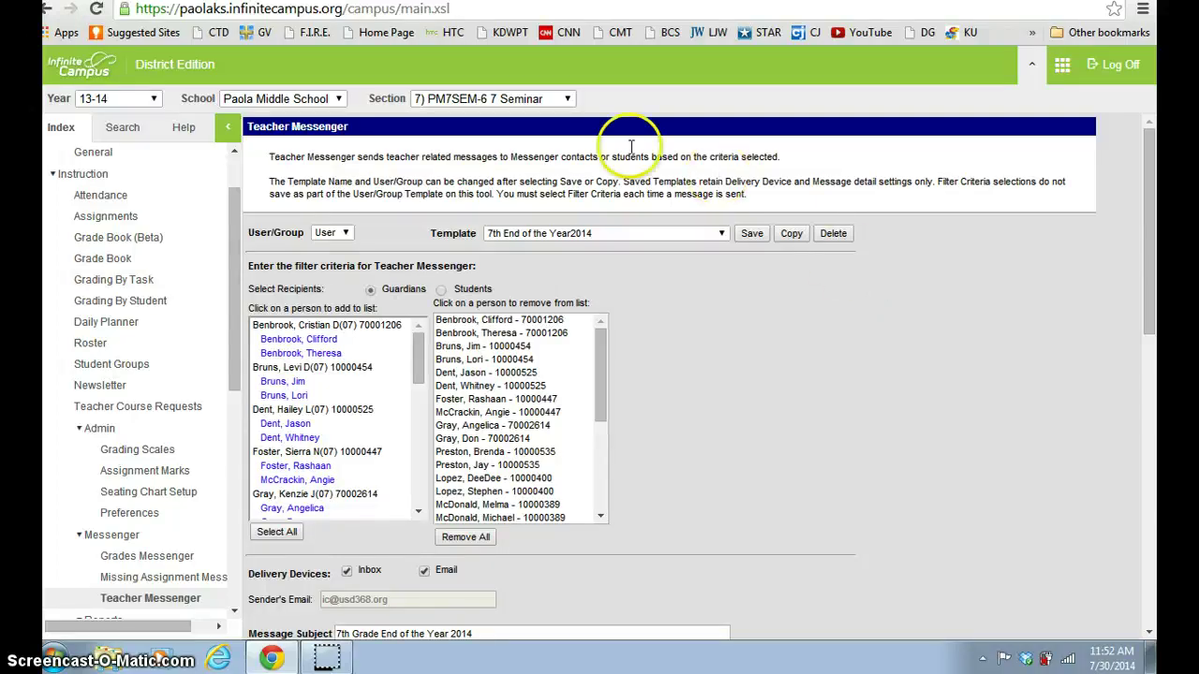
Step: Switch the section to 1) PM7SCI-5 7 Science under Term 2nd Qtr and add all of its listed guardians as recipients, keeping the template
click(567, 101)
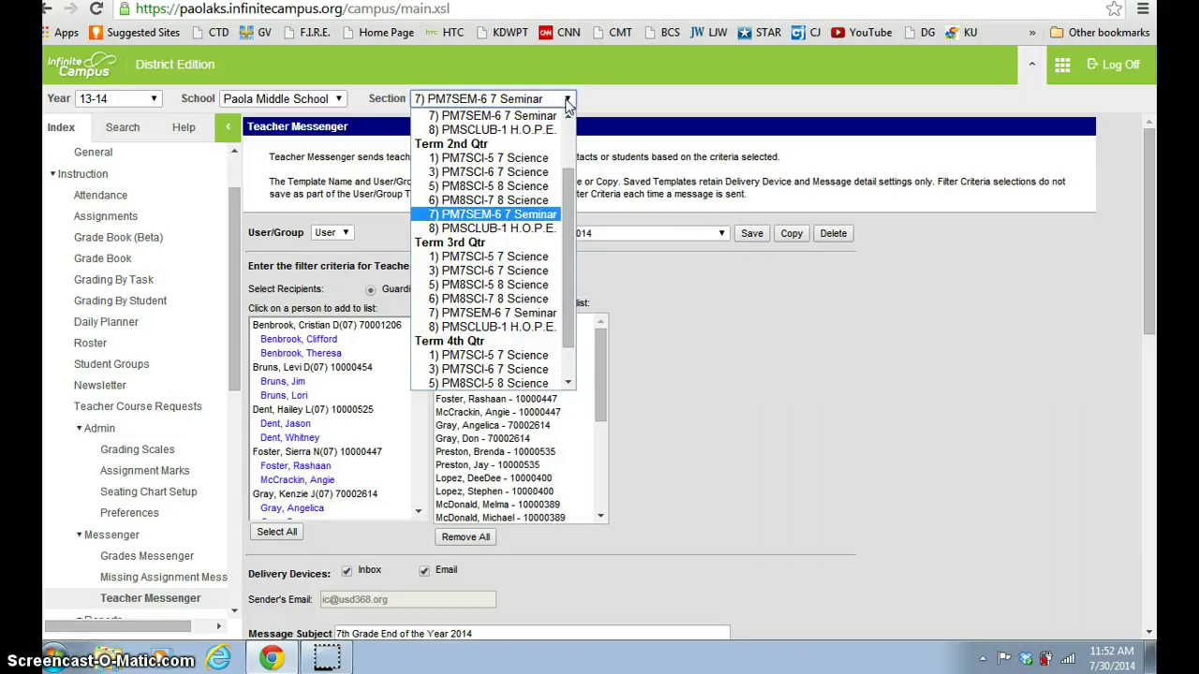
click(514, 159)
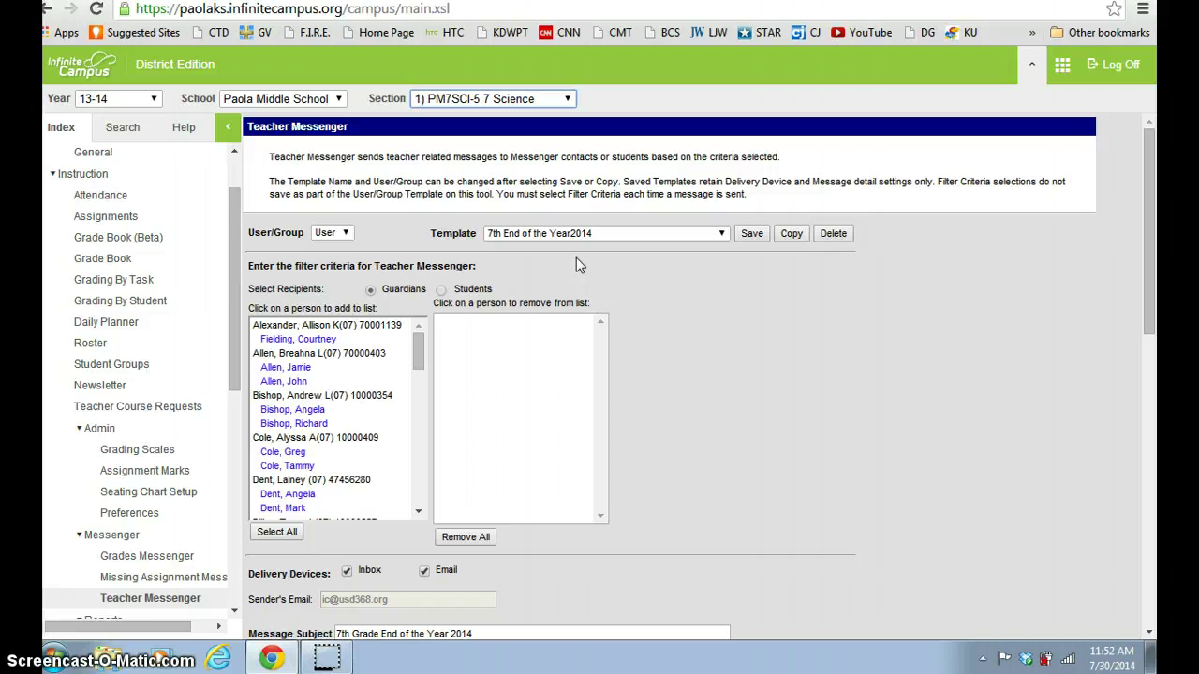
click(722, 234)
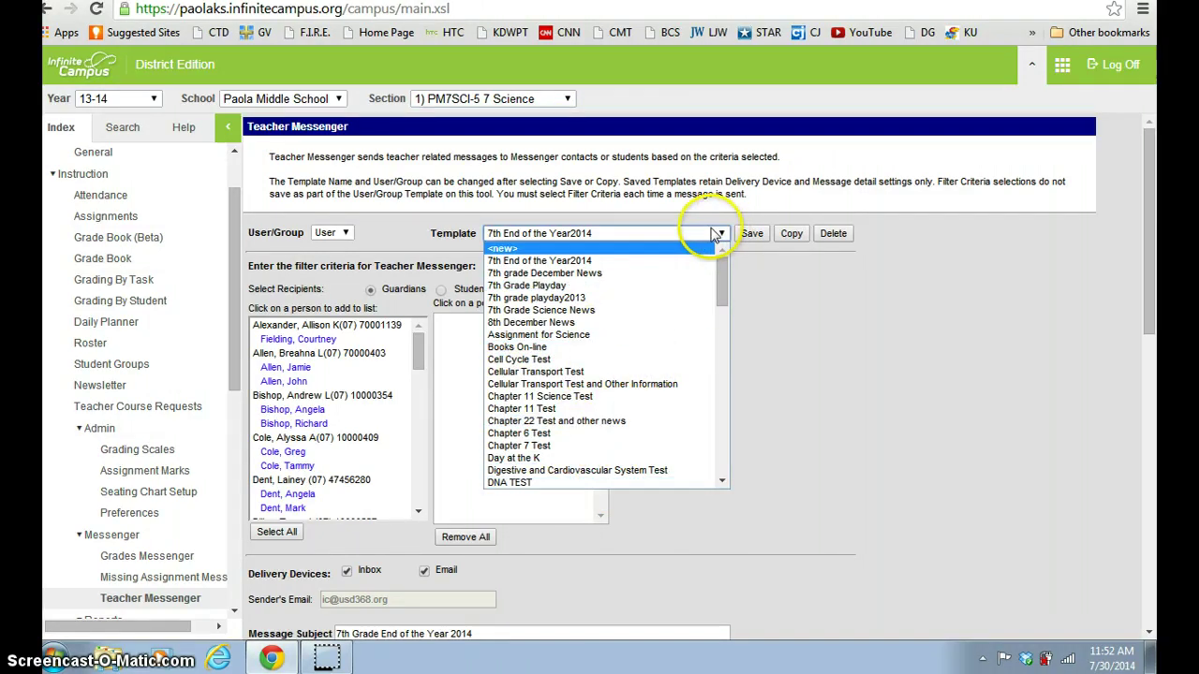
click(710, 235)
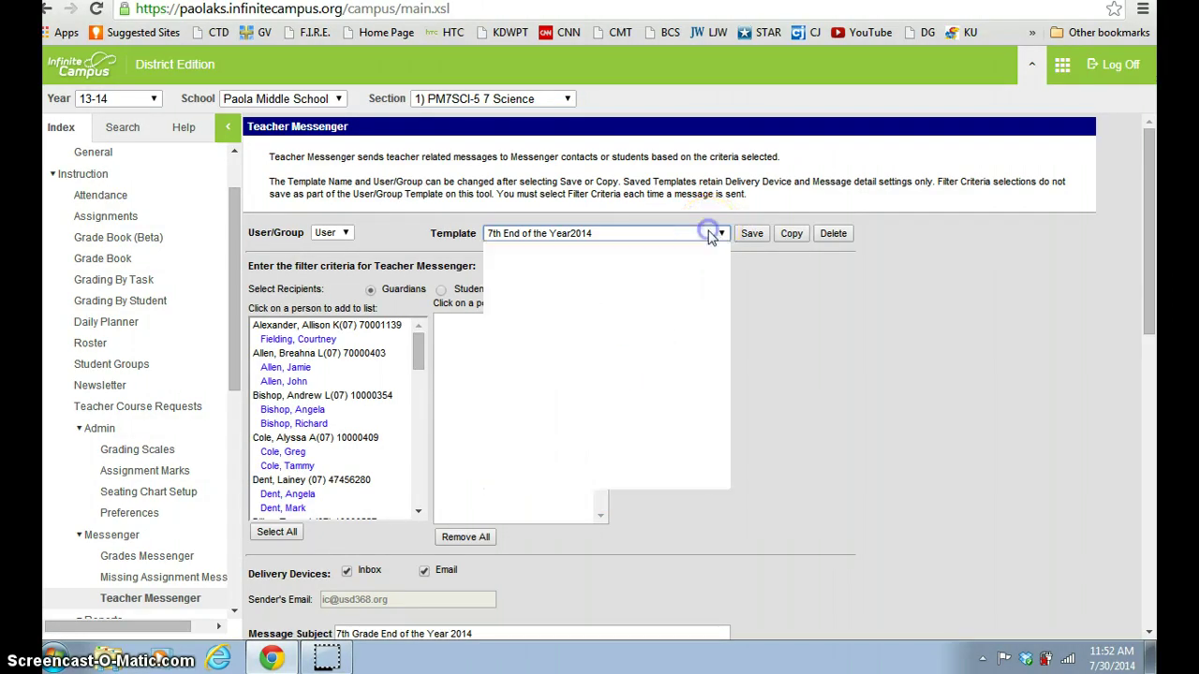
click(288, 533)
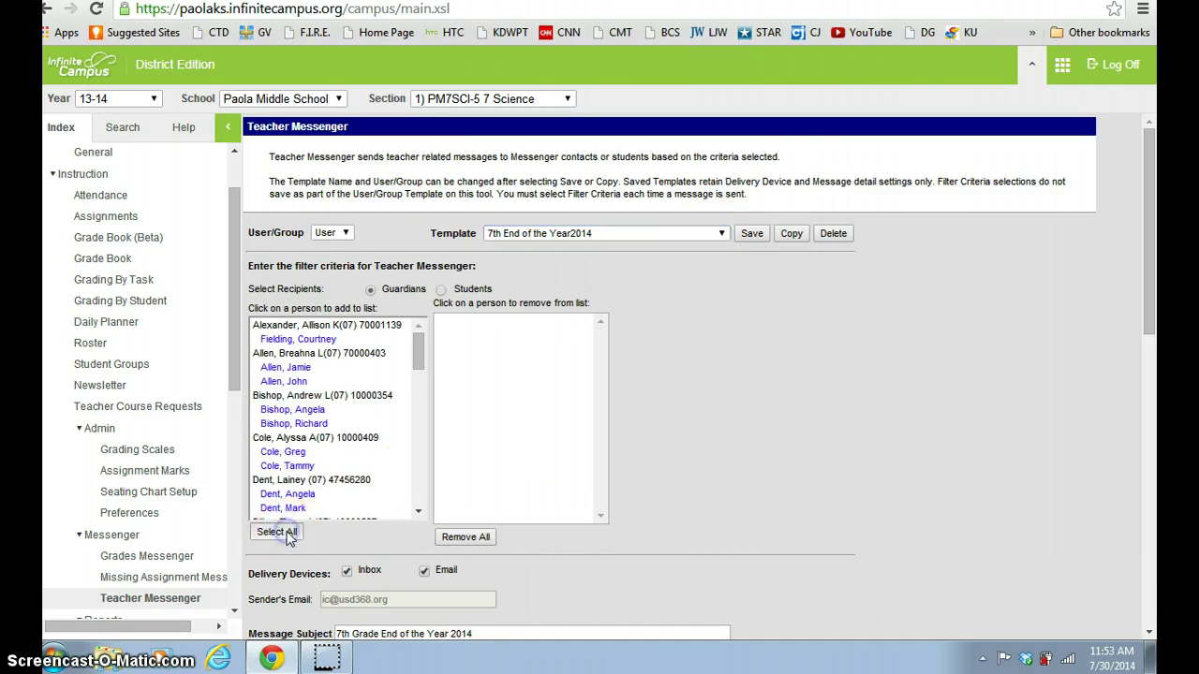
click(370, 573)
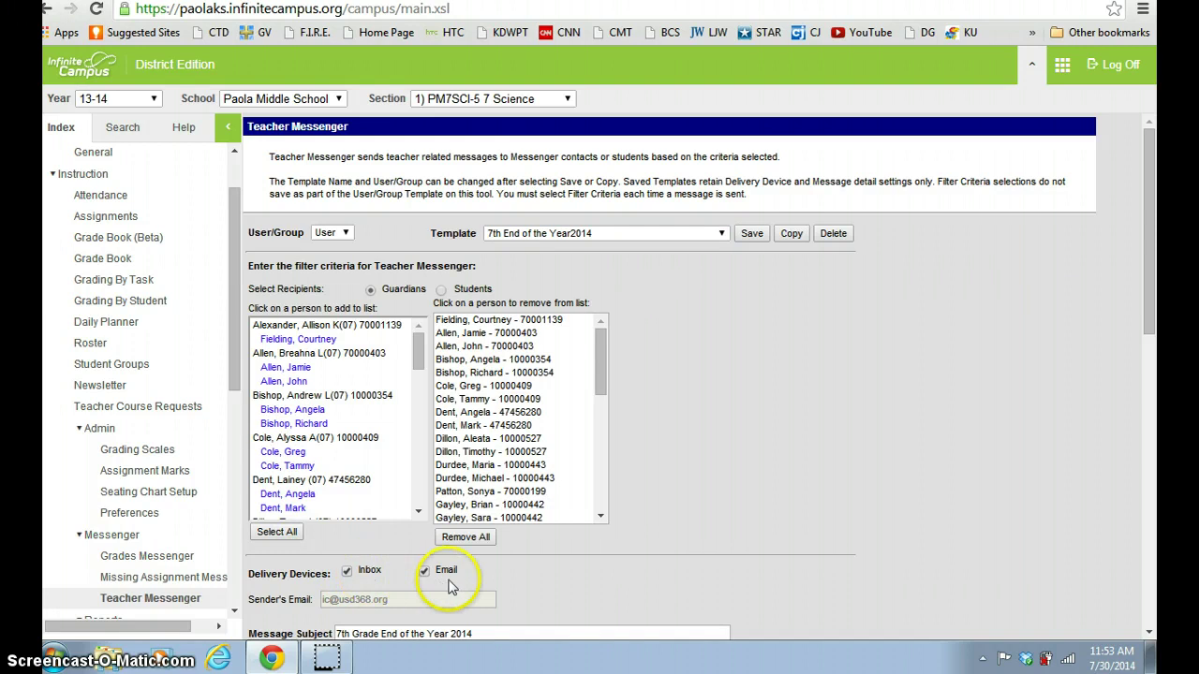
Step: Review the message prepared for the science section, from its delivery devices and subject through the body to the delivery date and sending options
click(1151, 634)
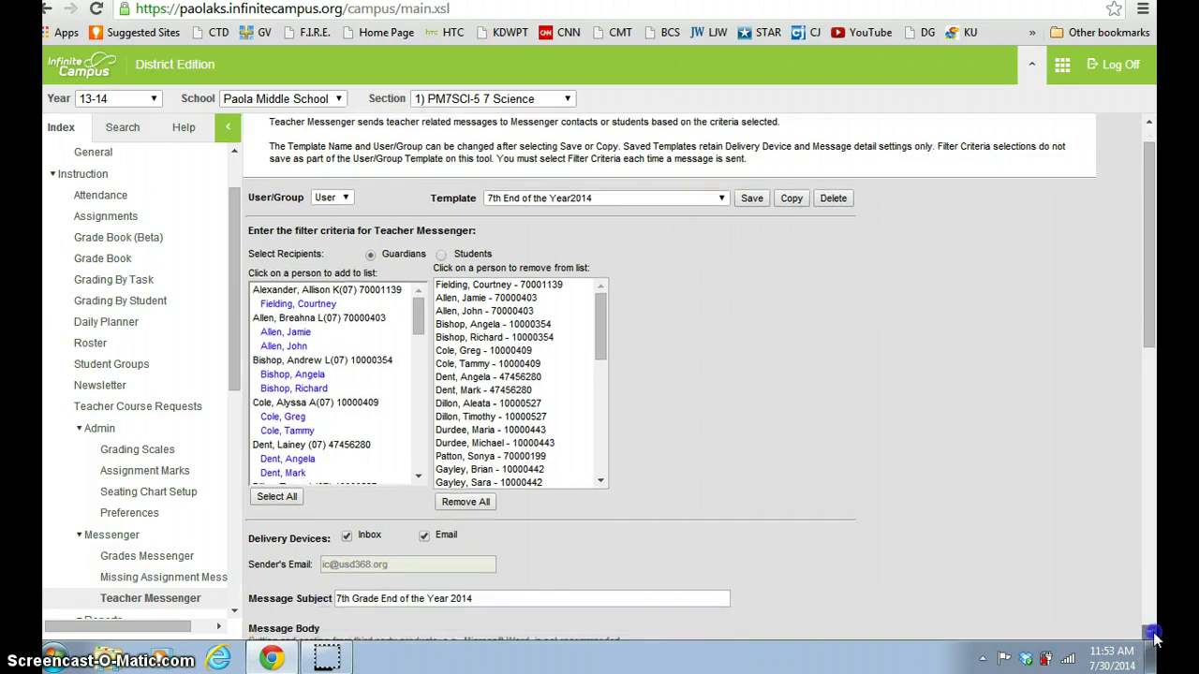
drag(1152, 634, 1151, 634)
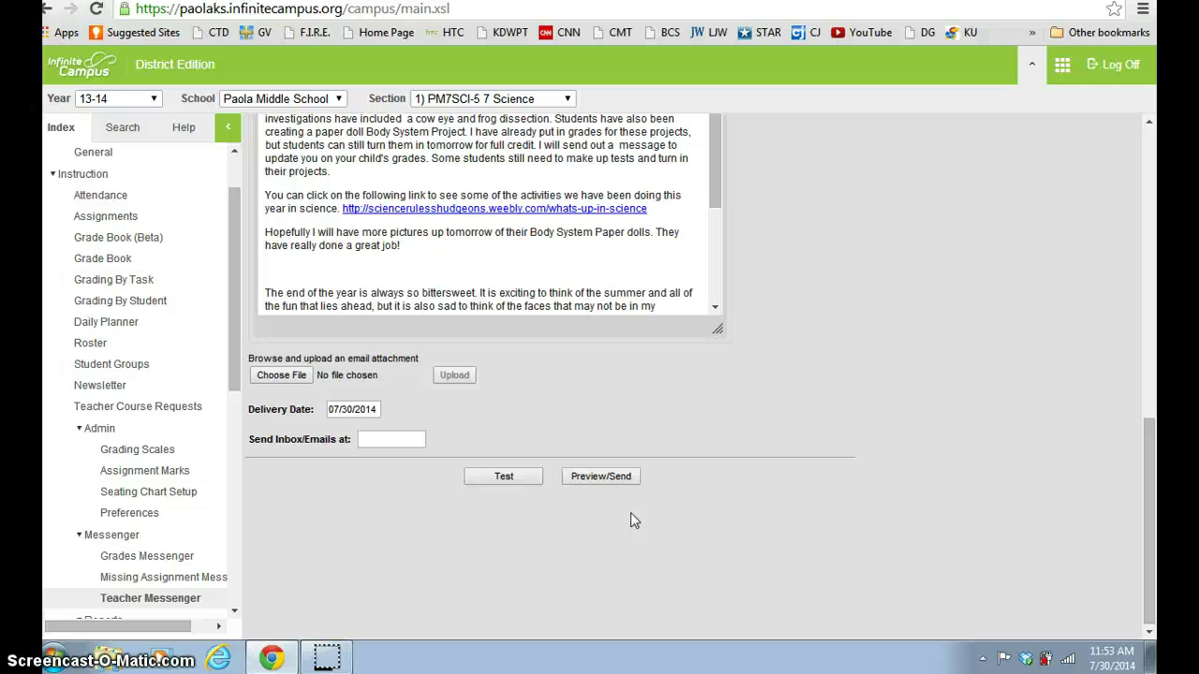
click(1150, 122)
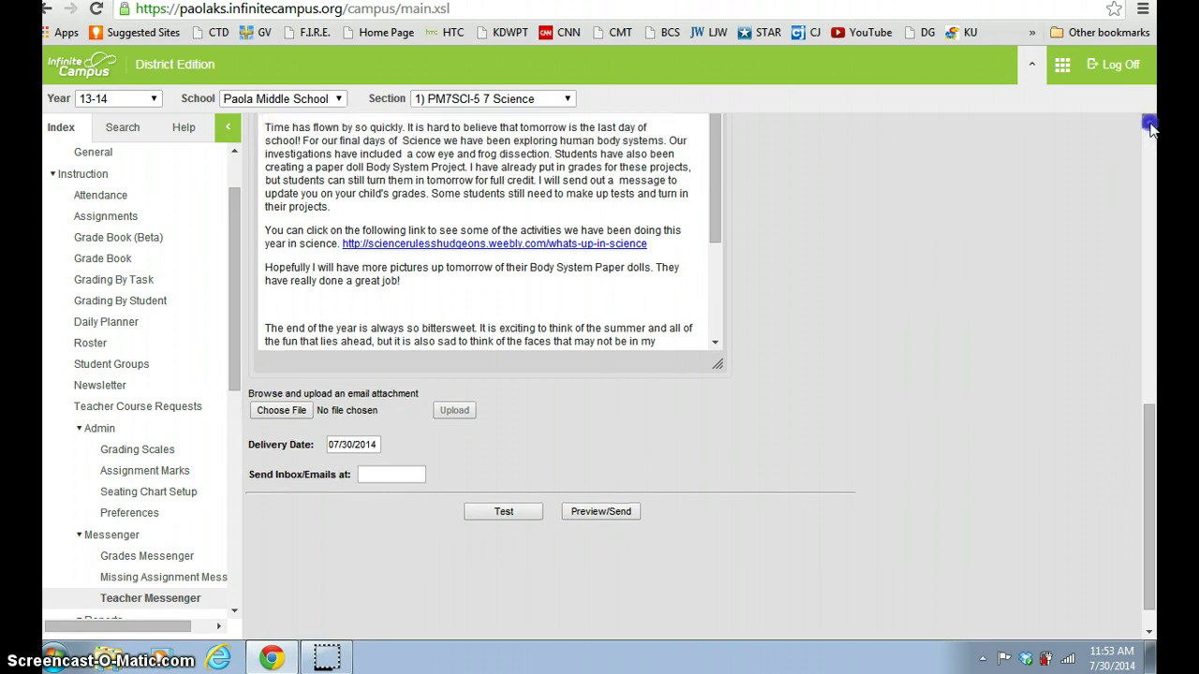
click(1149, 124)
click(1149, 125)
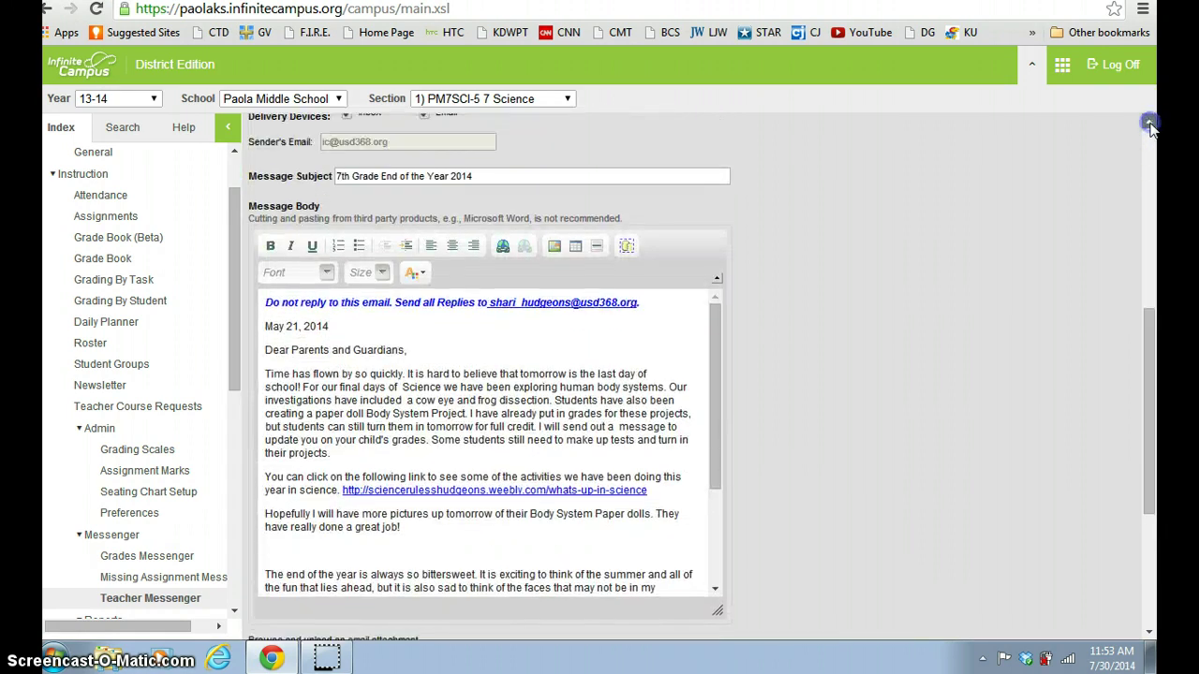
click(1149, 125)
click(1149, 124)
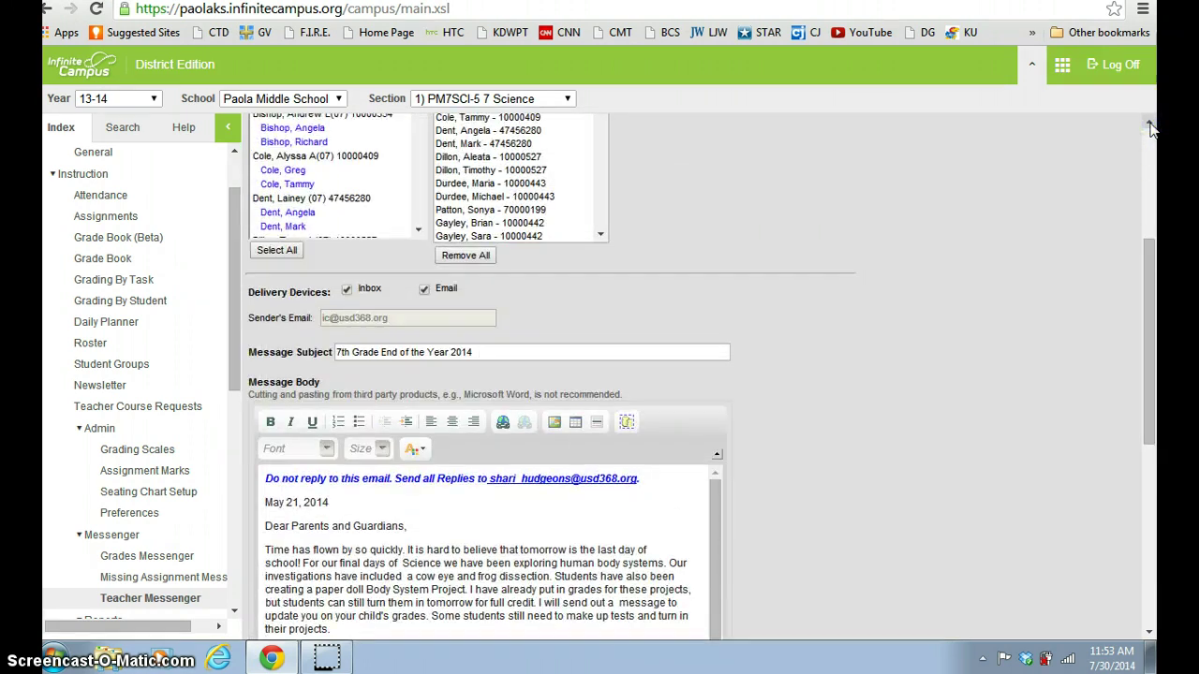